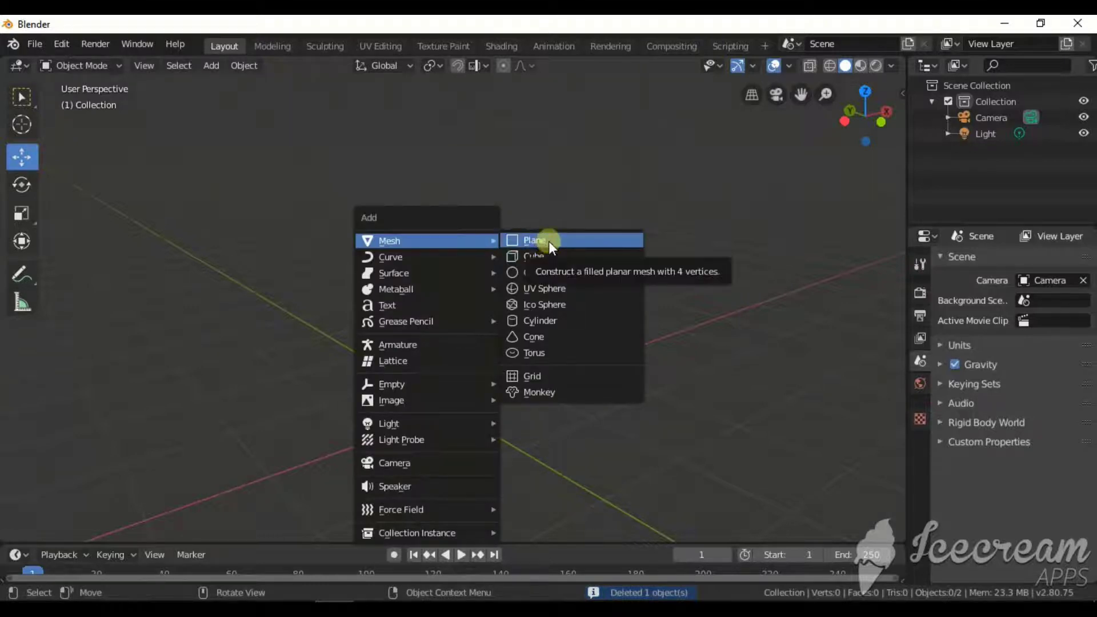
# - Add a cube, raise it to about Z 1.3 m and flatten it to about 0.065 Z scale as a seat slab
pyautogui.click(555, 255)
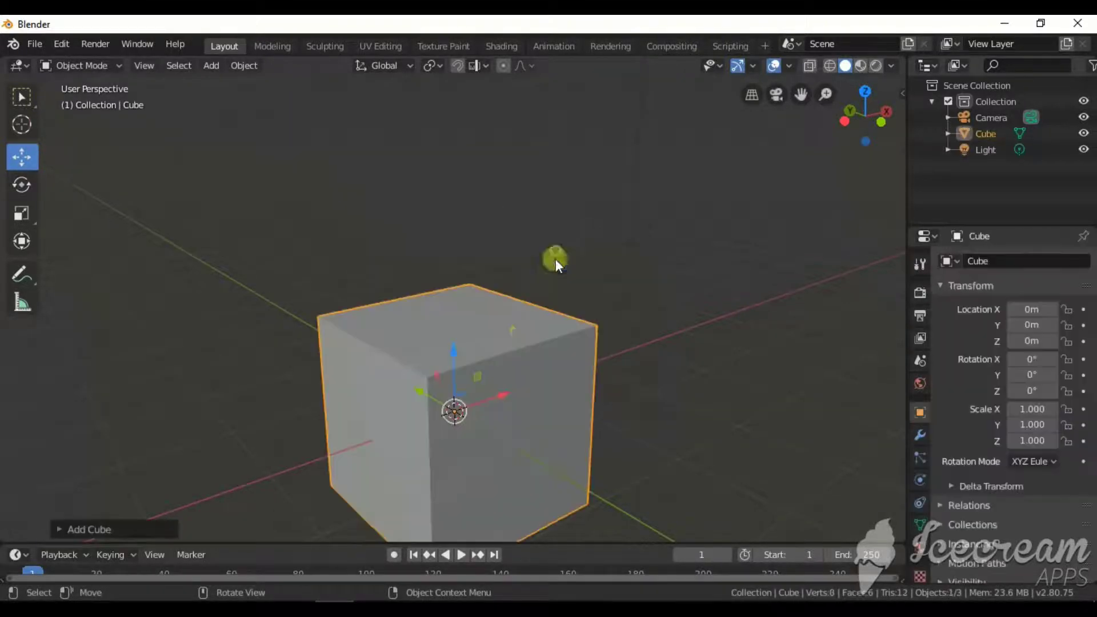
pyautogui.moveTo(475, 362); pyautogui.dragTo(454, 288)
pyautogui.click(9, 216)
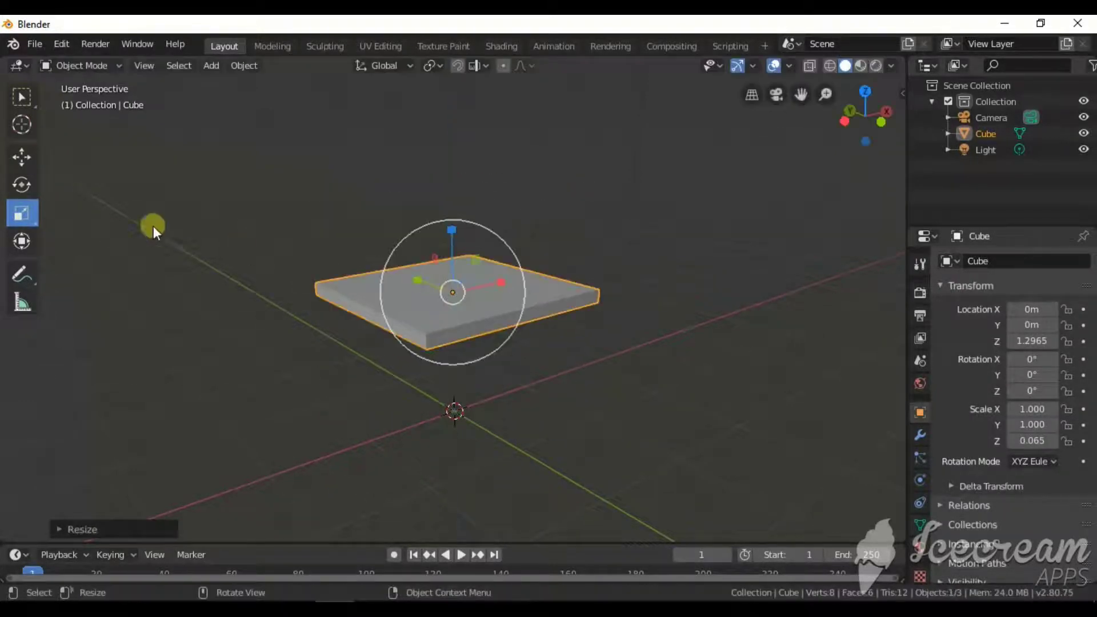
# - Add a second cube at the origin and scale it uniformly down to about 0.087
pyautogui.click(32, 158)
pyautogui.moveTo(324, 223); pyautogui.dragTo(557, 238, button='middle')
pyautogui.hotkey('shift', 'a')
pyautogui.moveTo(534, 237)
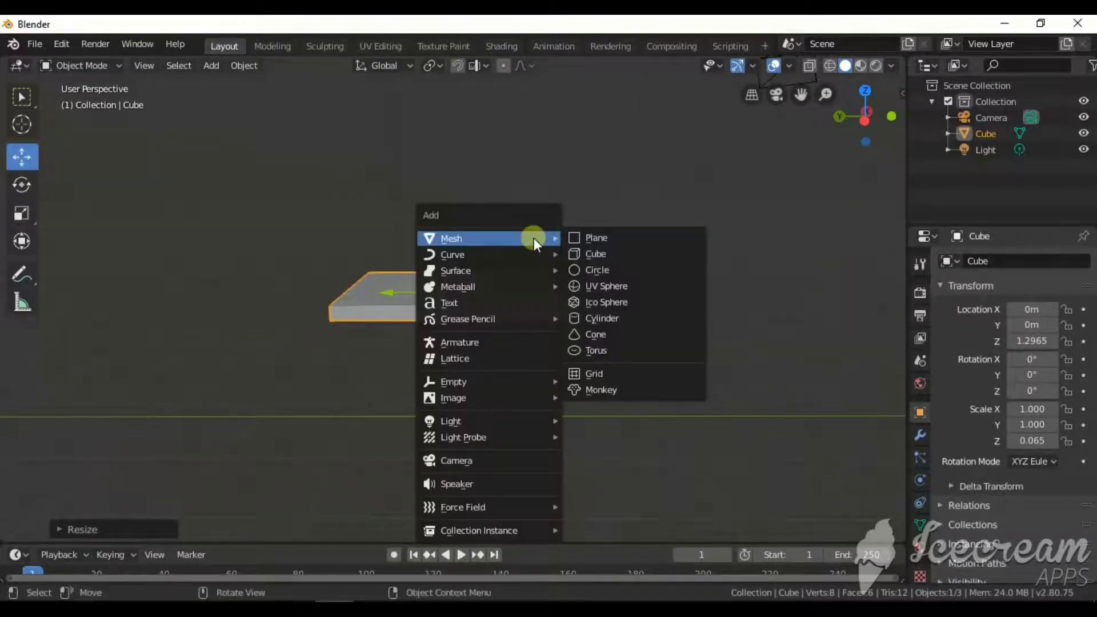
pyautogui.click(598, 249)
pyautogui.moveTo(585, 279); pyautogui.dragTo(116, 255, button='middle')
pyautogui.click(29, 217)
pyautogui.moveTo(449, 330); pyautogui.dragTo(461, 413)
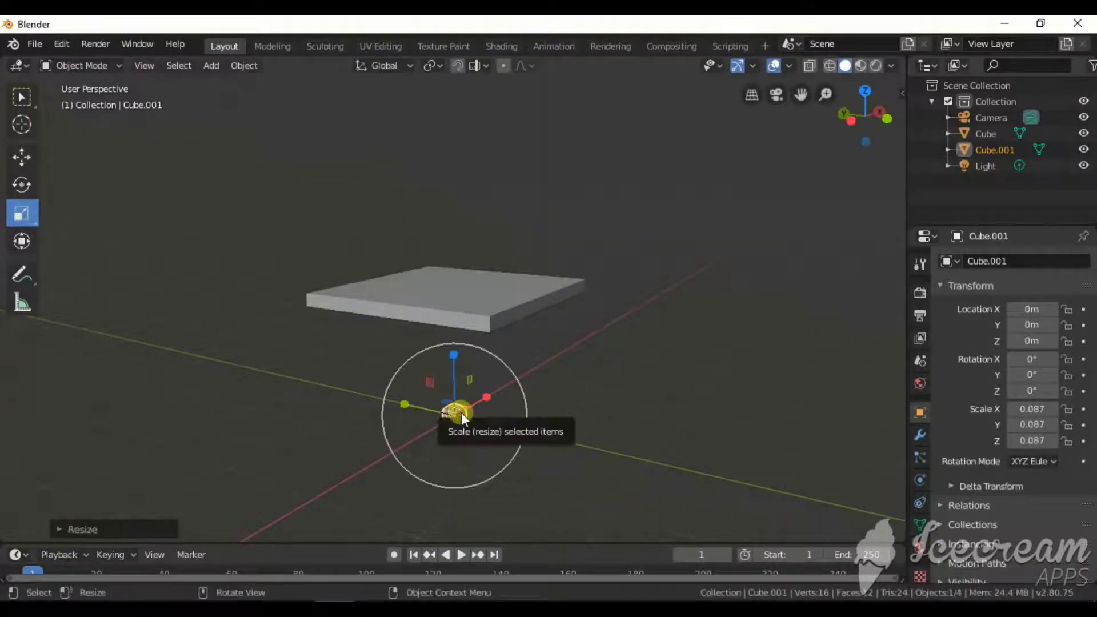
# - In top view with X-ray display, align the small cube with the slab's corner at about X 0.913 m, Y -0.910 m
pyautogui.press('KP_7')
pyautogui.press('KP_Decimal')
pyautogui.hotkey('alt', 'z')
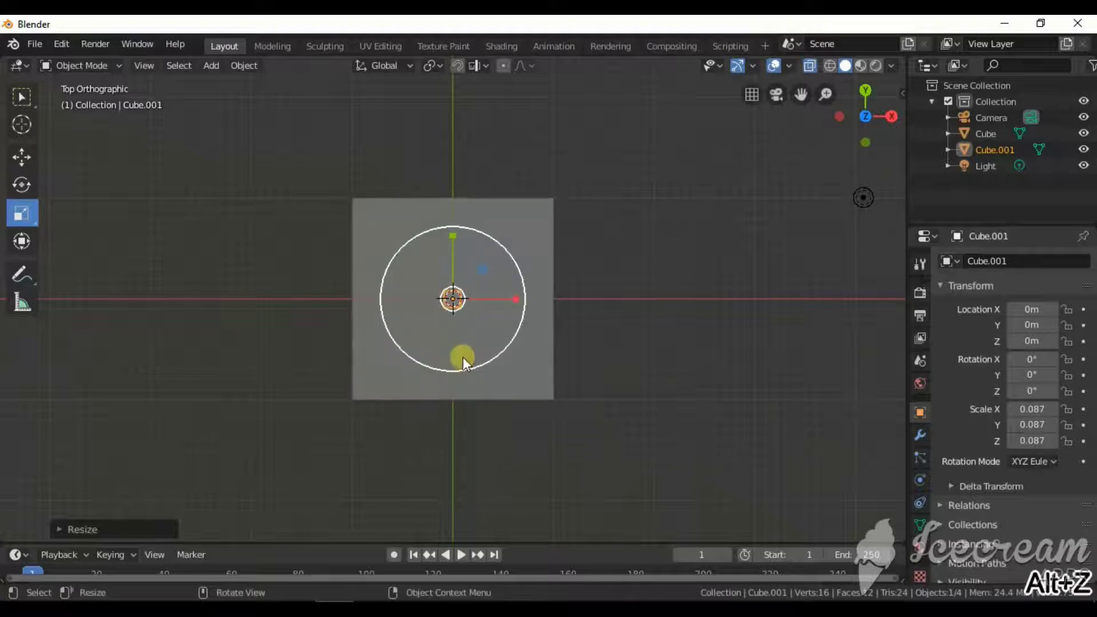
pyautogui.click(39, 156)
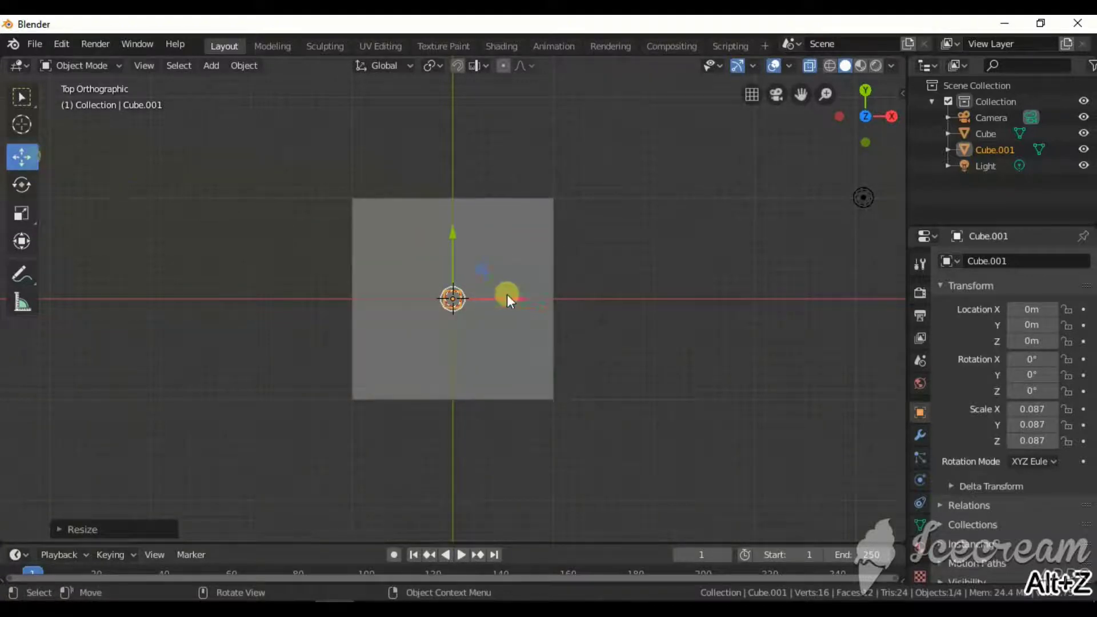
pyautogui.moveTo(490, 280); pyautogui.dragTo(575, 365)
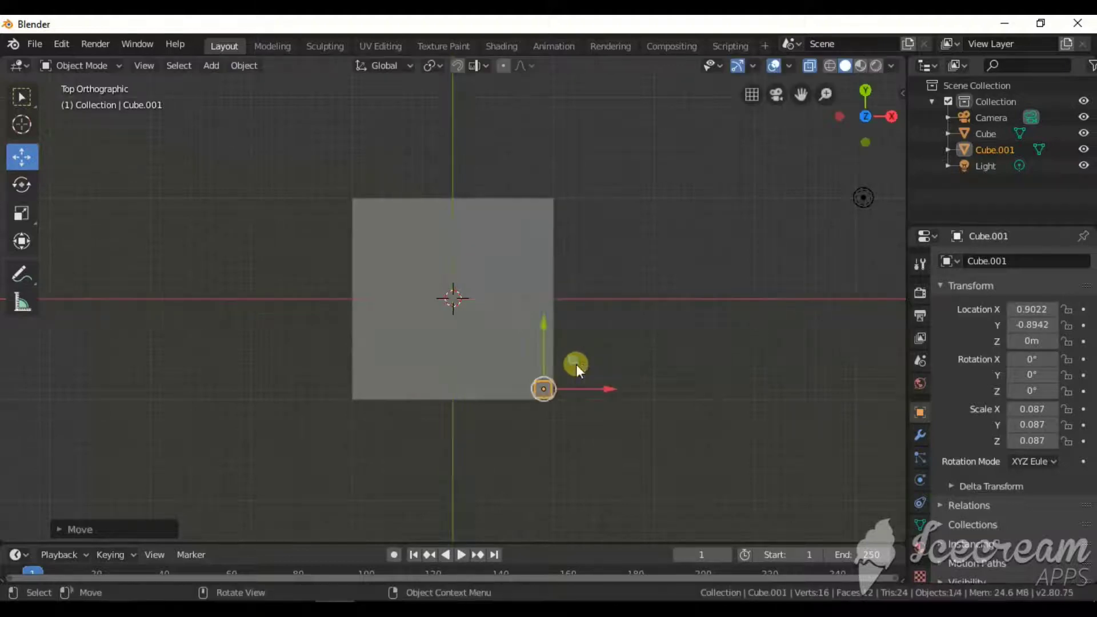
pyautogui.scroll(5, 575, 364)
pyautogui.keyDown('shift'); pyautogui.moveTo(587, 383); pyautogui.dragTo(451, 224, button='middle'); pyautogui.keyUp('shift')
pyautogui.scroll(2, 585, 323)
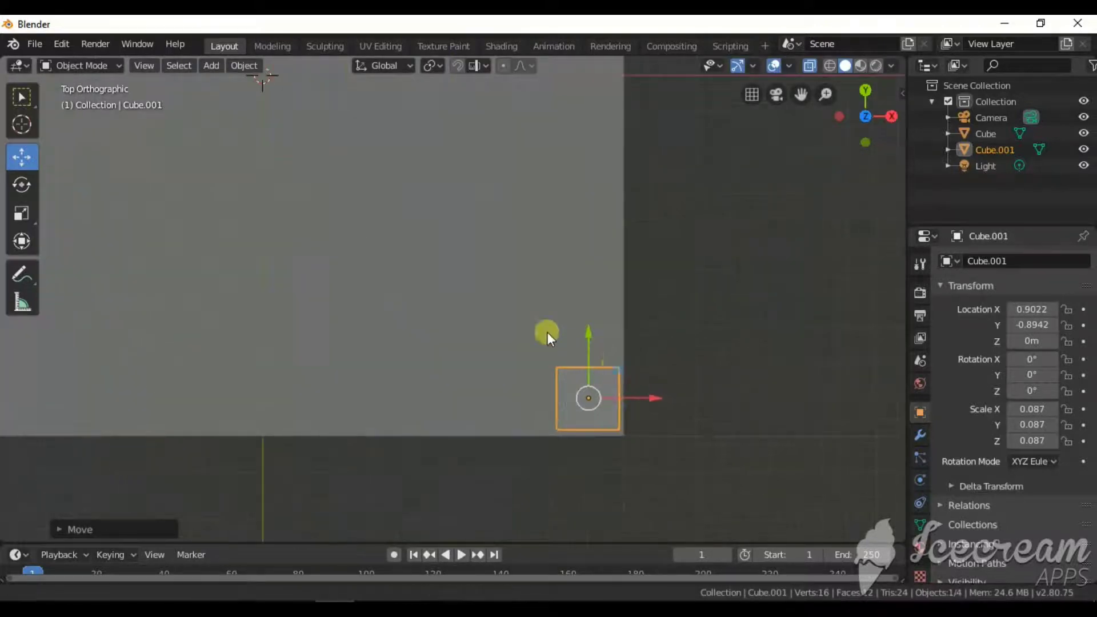
pyautogui.keyDown('shift'); pyautogui.moveTo(547, 331); pyautogui.dragTo(452, 272, button='middle'); pyautogui.keyUp('shift')
pyautogui.moveTo(524, 307); pyautogui.dragTo(529, 314)
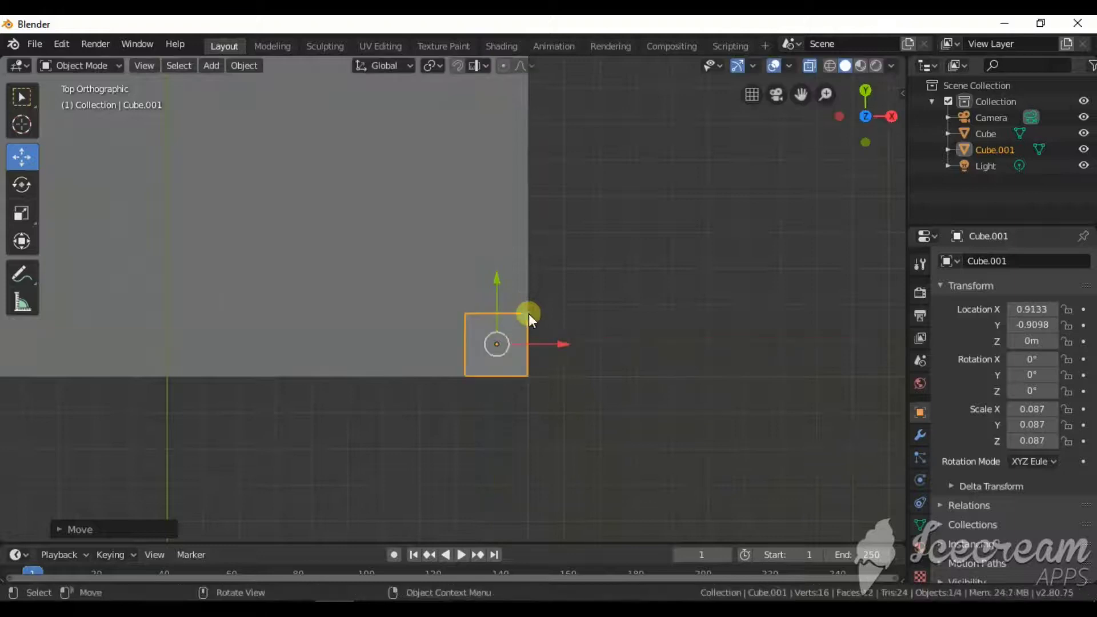
# - In front view, edit the small cube and raise its four top vertices to just below the slab, forming a leg
pyautogui.moveTo(528, 313)
pyautogui.mouseDown(button='middle')
pyautogui.moveTo(491, 263)
pyautogui.moveTo(554, 403)
pyautogui.moveTo(523, 316)
pyautogui.moveTo(534, 320)
pyautogui.mouseUp(button='middle')
pyautogui.press('Tab')
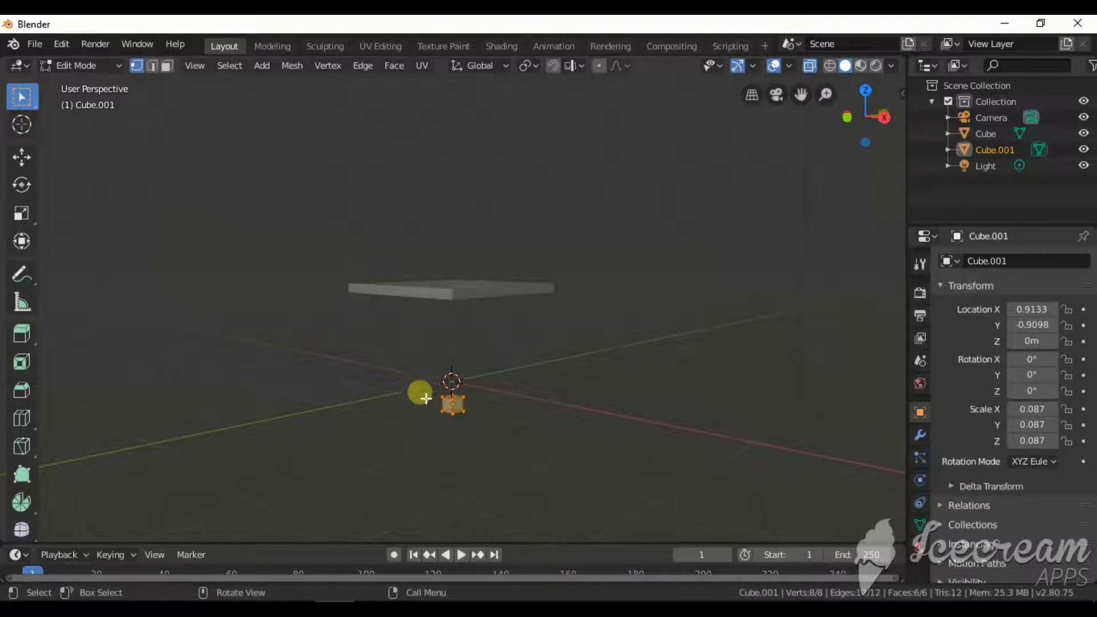
pyautogui.moveTo(425, 398); pyautogui.dragTo(416, 378, button='middle')
pyautogui.press('KP_1')
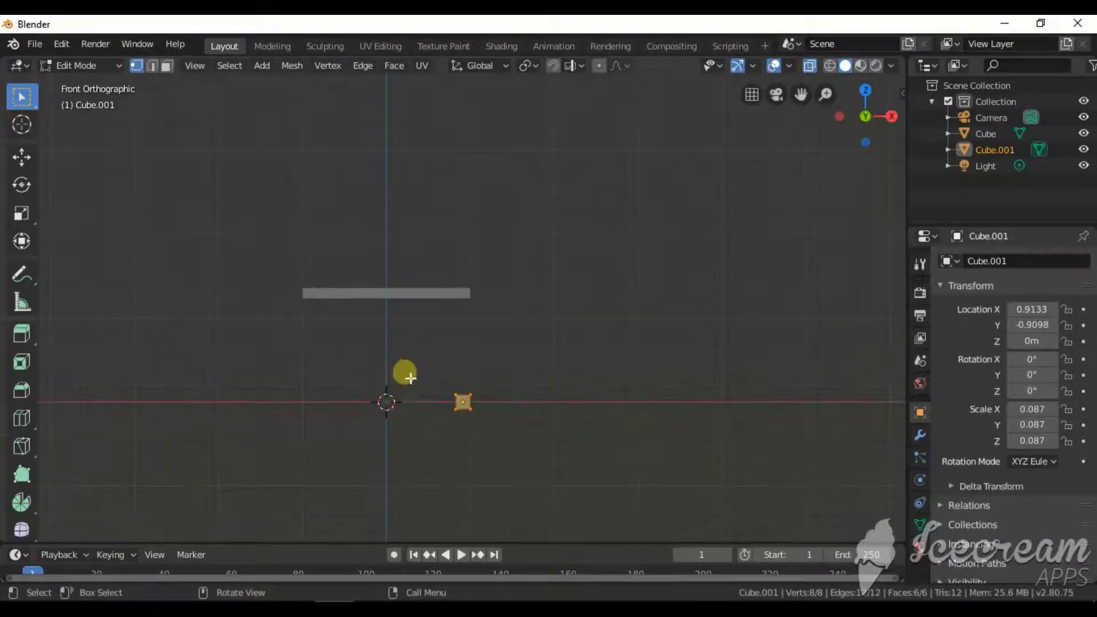
pyautogui.scroll(4, 409, 377)
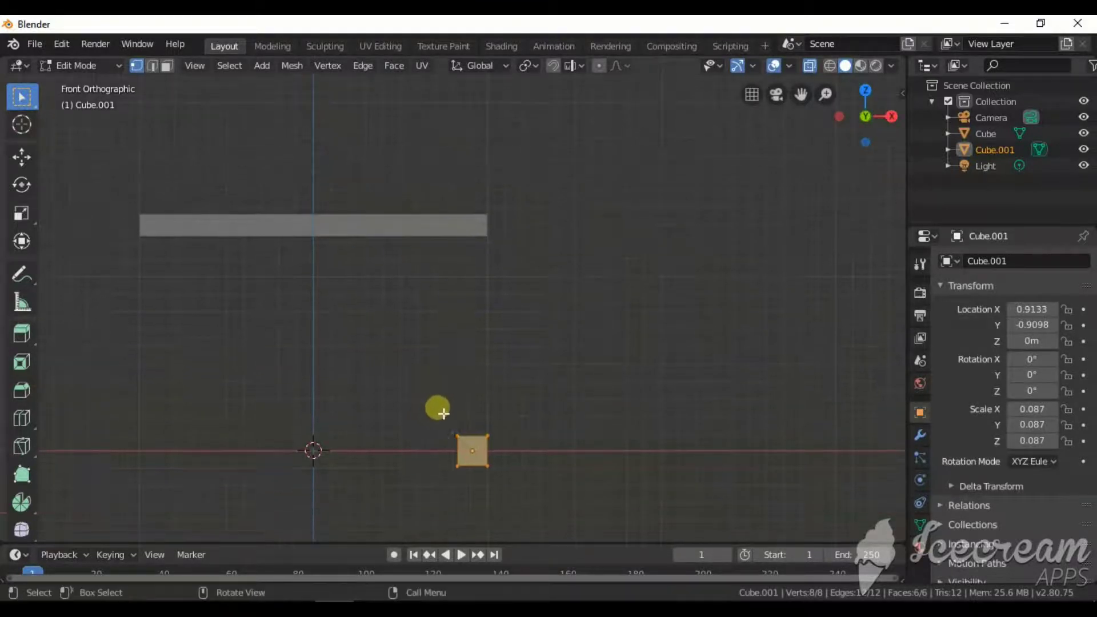
pyautogui.moveTo(443, 413); pyautogui.dragTo(526, 457)
pyautogui.click(22, 157)
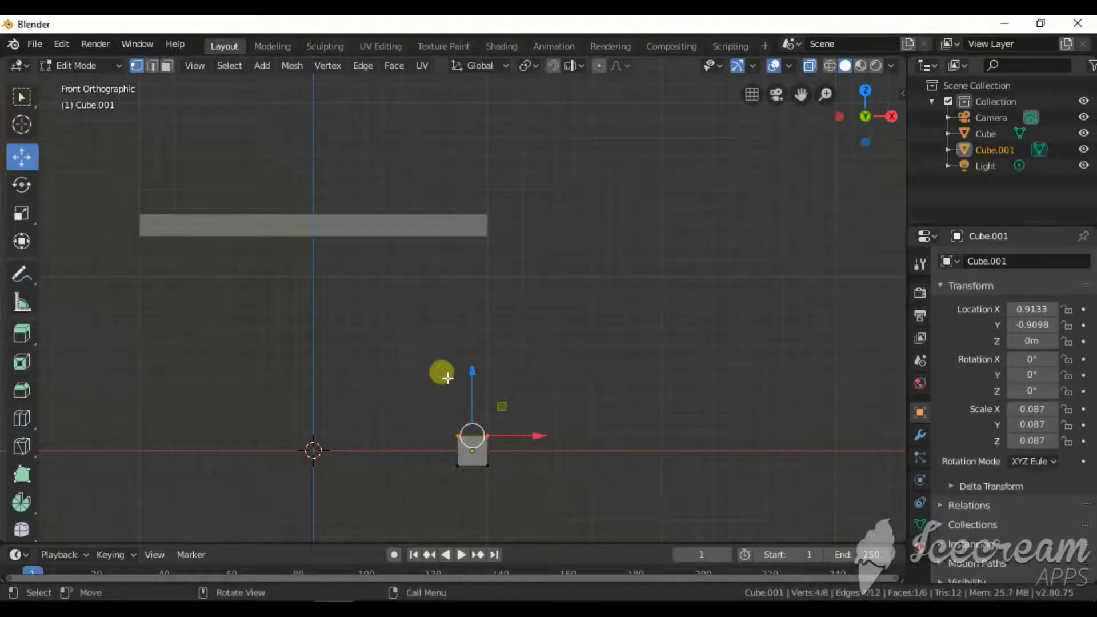
pyautogui.moveTo(477, 359); pyautogui.dragTo(480, 190)
# - Close the remaining gap by raising the leg's top vertices to the slab's underside, and finish editing the mesh
pyautogui.scroll(5, 509, 213)
pyautogui.keyDown('shift'); pyautogui.moveTo(498, 242); pyautogui.dragTo(473, 368, button='middle'); pyautogui.keyUp('shift')
pyautogui.scroll(4, 481, 286)
pyautogui.keyDown('shift'); pyautogui.moveTo(480, 284); pyautogui.dragTo(464, 395, button='middle'); pyautogui.keyUp('shift')
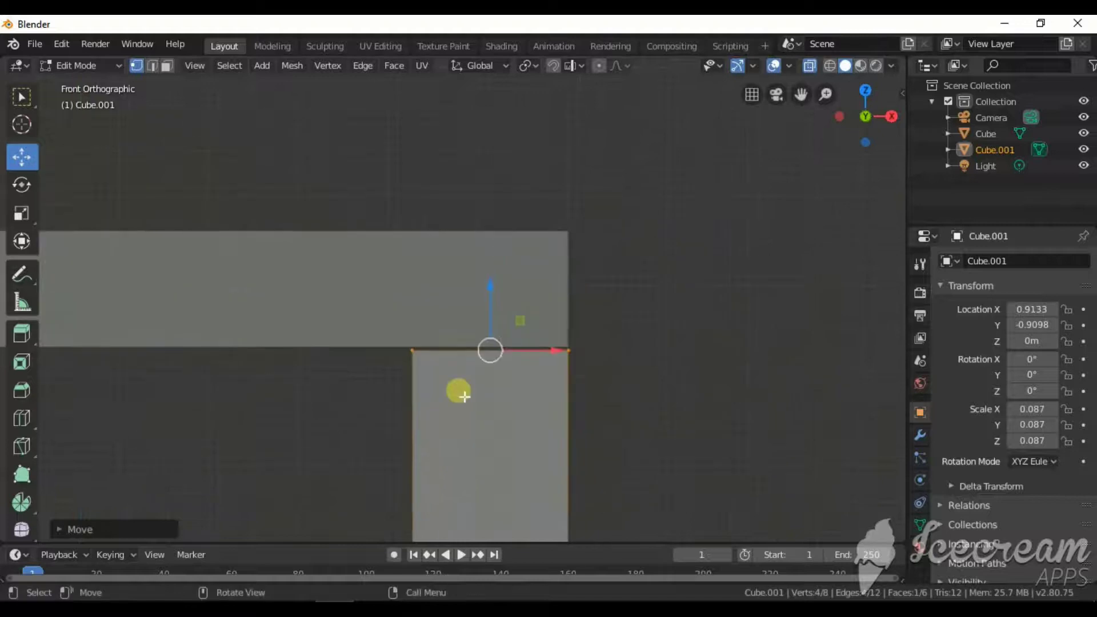
pyautogui.scroll(3, 463, 394)
pyautogui.moveTo(521, 325); pyautogui.dragTo(522, 317)
pyautogui.moveTo(522, 317); pyautogui.dragTo(389, 336, button='middle')
pyautogui.scroll(-8, 457, 333)
pyautogui.press('Tab')
# - In right view, duplicate the leg and shift the copy about 1.8 m along Y to the slab's other corner
pyautogui.scroll(-3, 388, 336)
pyautogui.press('KP_1')
pyautogui.press('KP_3')
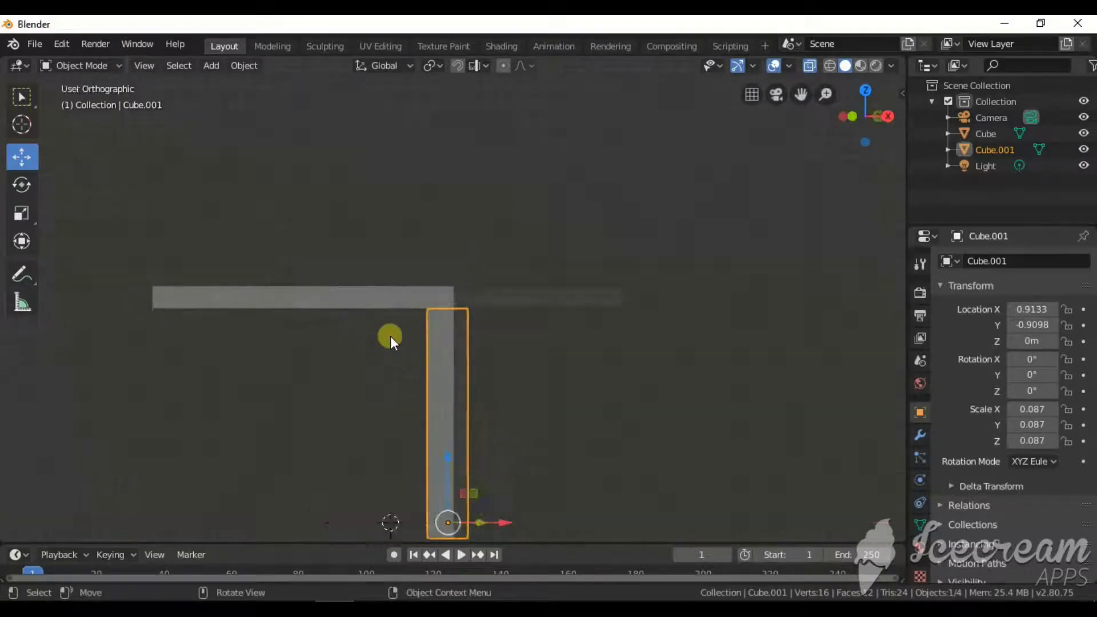
pyautogui.scroll(-2, 469, 370)
pyautogui.keyDown('shift'); pyautogui.moveTo(474, 368); pyautogui.dragTo(415, 353, button='middle'); pyautogui.keyUp('shift')
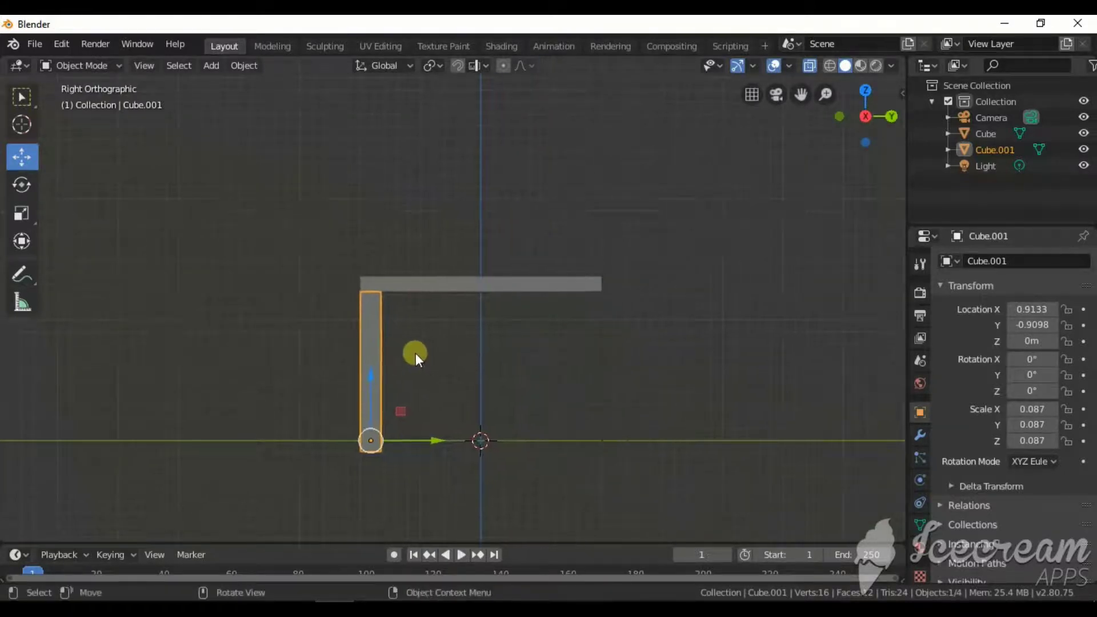
pyautogui.hotkey('shift', 'd')
pyautogui.press('x')
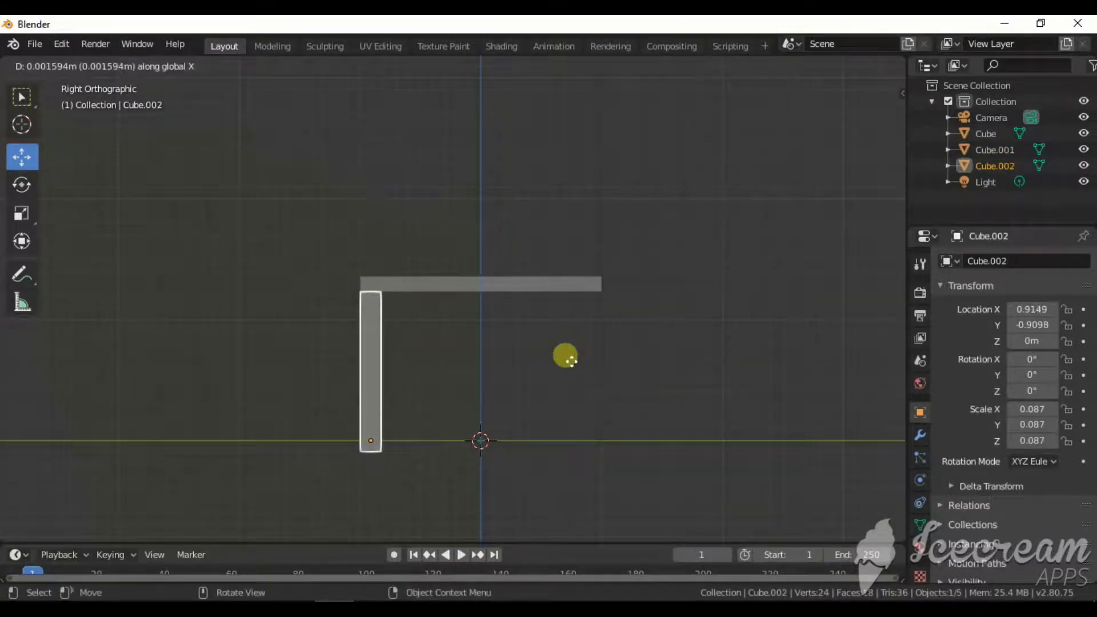
pyautogui.press('y')
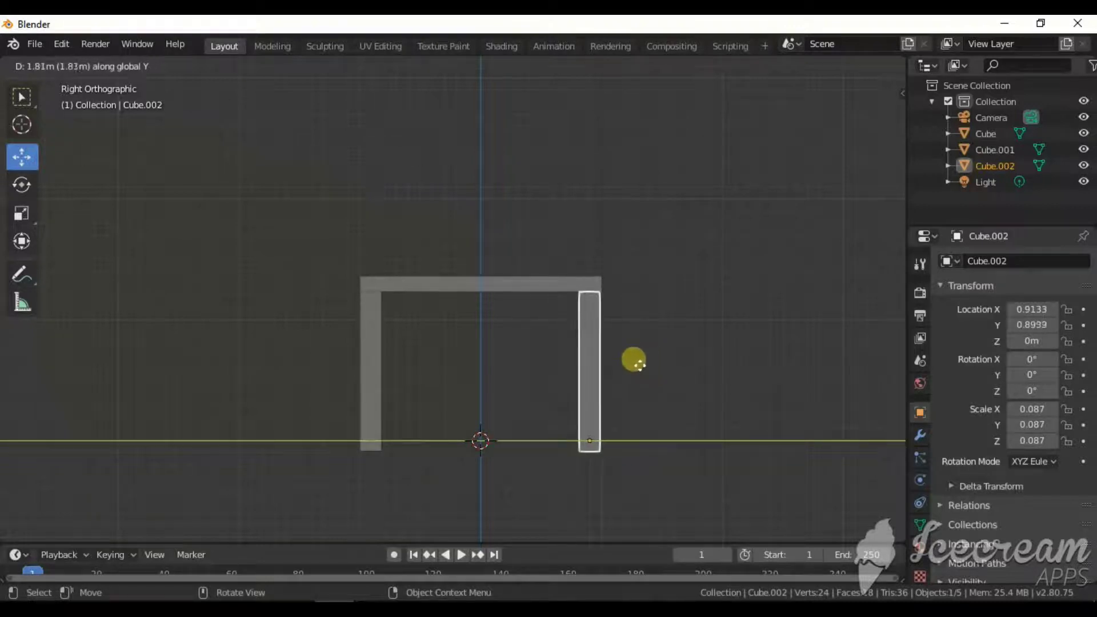
pyautogui.click(635, 360)
# - Nudge the duplicated leg to about Y 0.911 m so it lines up with the slab's edge
pyautogui.keyDown('shift'); pyautogui.moveTo(634, 360); pyautogui.dragTo(494, 327, button='middle'); pyautogui.keyUp('shift')
pyautogui.scroll(6, 519, 355)
pyautogui.scroll(-4, 506, 358)
pyautogui.press('g')
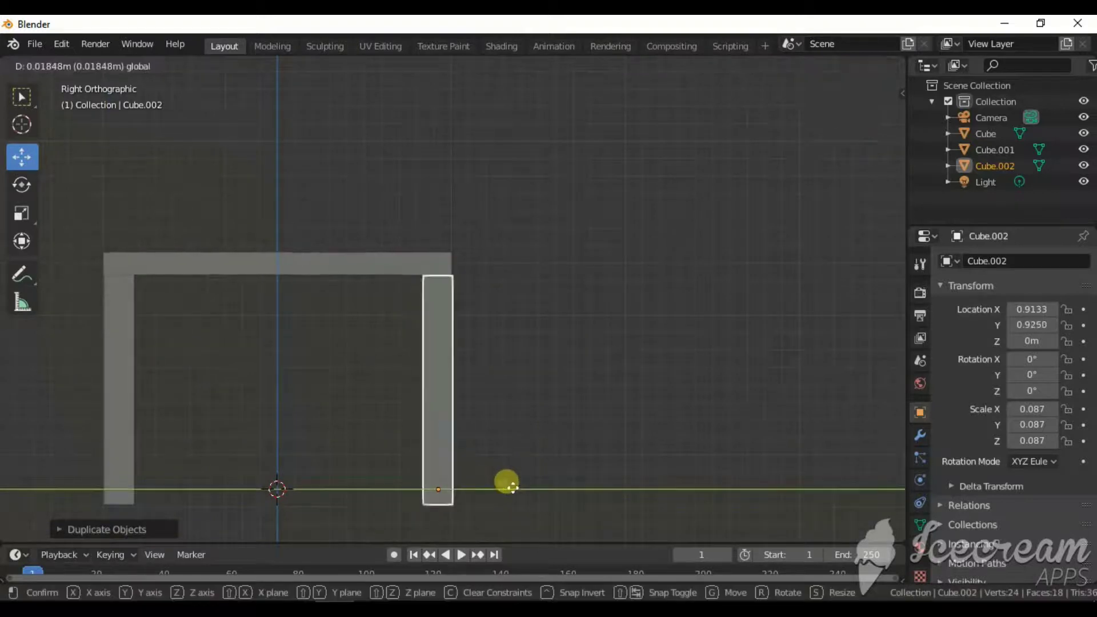
pyautogui.click(504, 482)
# - Turn off X-ray display and duplicate both legs together, moving the copies about -1.83 m along X under the slab's opposite side
pyautogui.moveTo(505, 482); pyautogui.dragTo(357, 436, button='middle')
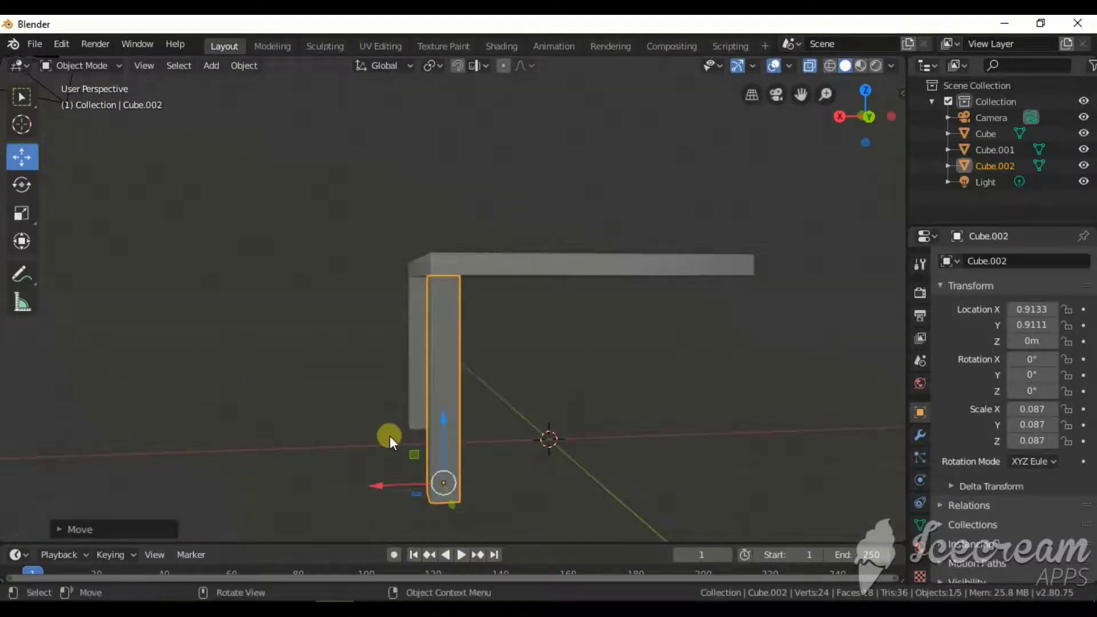
pyautogui.hotkey('alt', 'z')
pyautogui.moveTo(417, 406); pyautogui.dragTo(392, 367, button='middle')
pyautogui.keyDown('shift'); pyautogui.click(376, 355); pyautogui.keyUp('shift')
pyautogui.hotkey('shift', 'd')
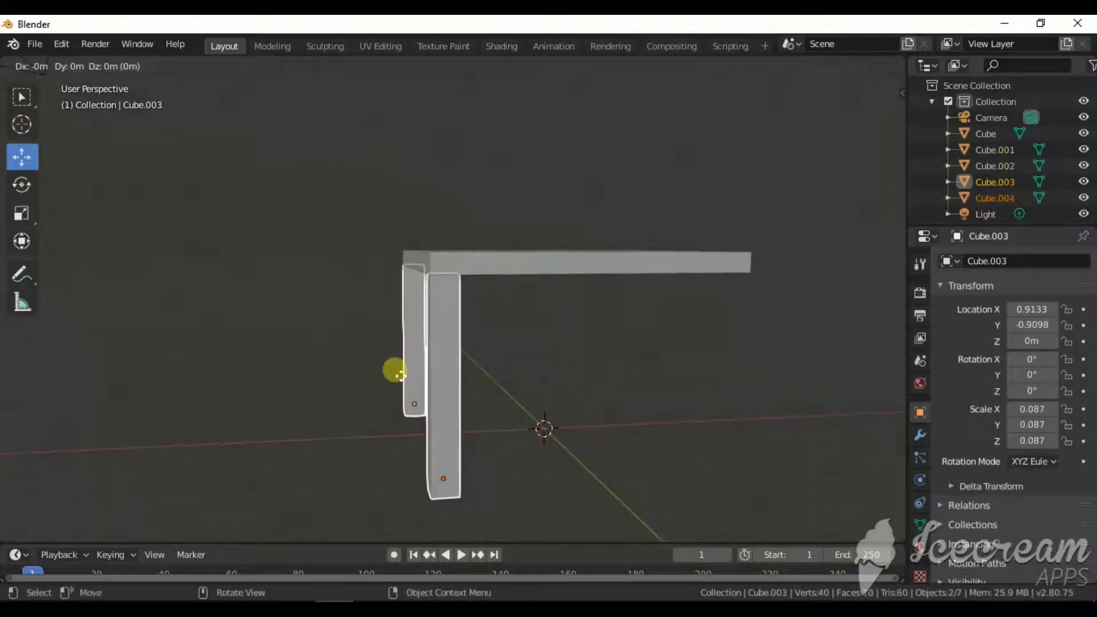
pyautogui.press('x')
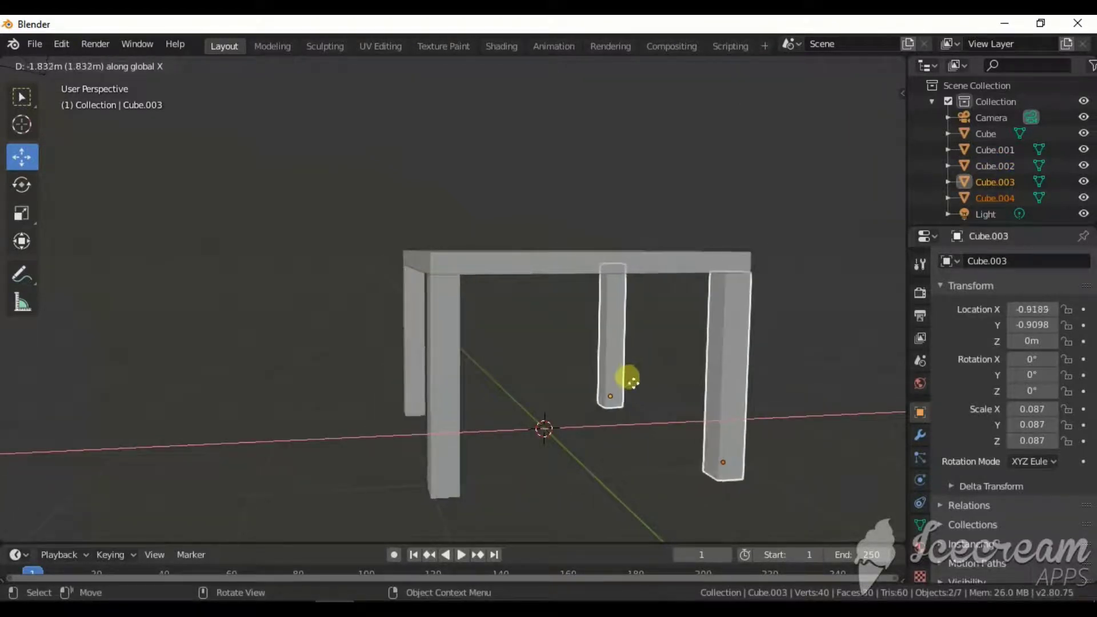
pyautogui.click(628, 380)
# - In top view with X-ray display, shift the new leg pair to about X -0.91 m, flush with the slab's edge
pyautogui.press('KP_7')
pyautogui.scroll(-2, 558, 362)
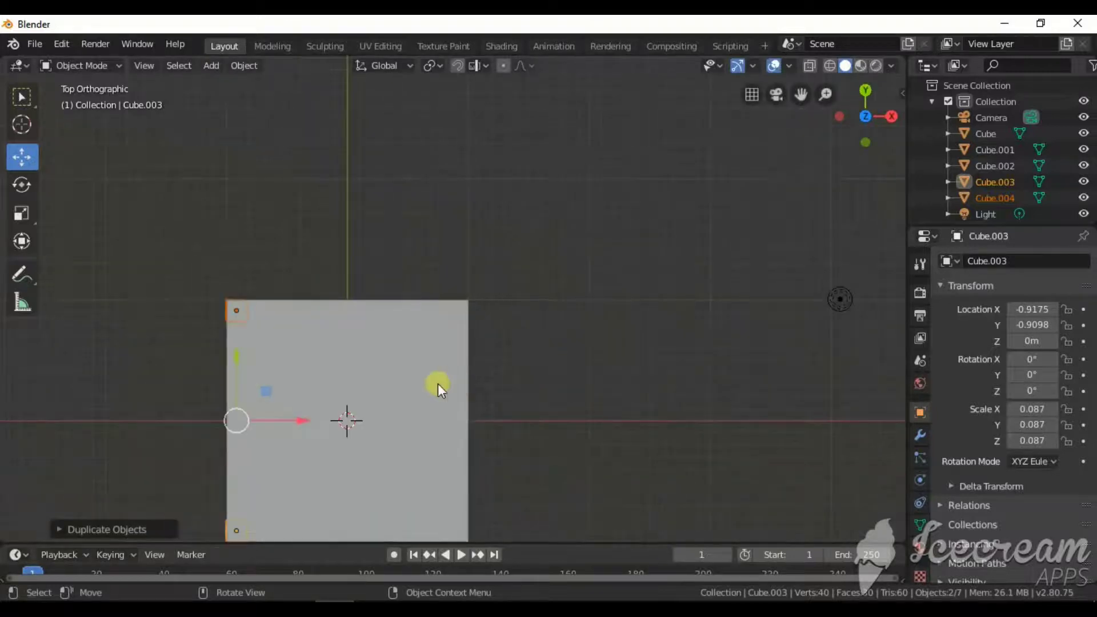
pyautogui.keyDown('shift'); pyautogui.moveTo(436, 384); pyautogui.dragTo(538, 263, button='middle'); pyautogui.keyUp('shift')
pyautogui.scroll(5, 538, 262)
pyautogui.scroll(-3, 536, 254)
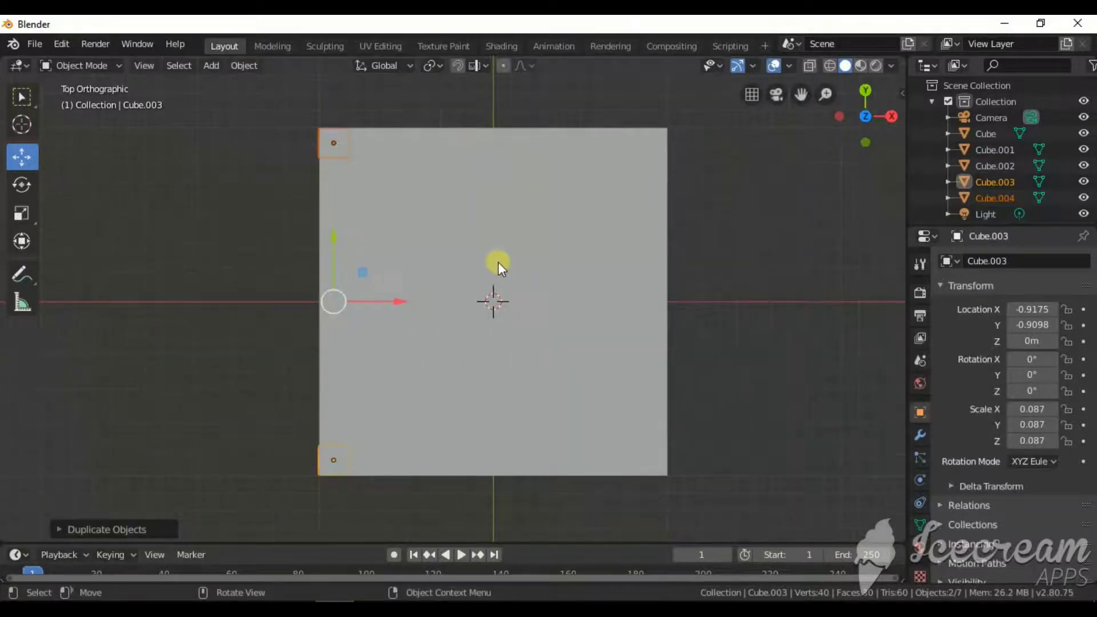
pyautogui.hotkey('alt', 'z')
pyautogui.keyDown('shift'); pyautogui.moveTo(393, 257); pyautogui.dragTo(460, 337, button='middle'); pyautogui.keyUp('shift')
pyautogui.scroll(2, 405, 277)
pyautogui.scroll(3, 460, 336)
pyautogui.moveTo(426, 506); pyautogui.dragTo(410, 505)
# - Return to a perspective view of the slab and legs and turn off X-ray display
pyautogui.moveTo(410, 505); pyautogui.dragTo(491, 295, button='middle')
pyautogui.press('Tab')
pyautogui.press('Tab')
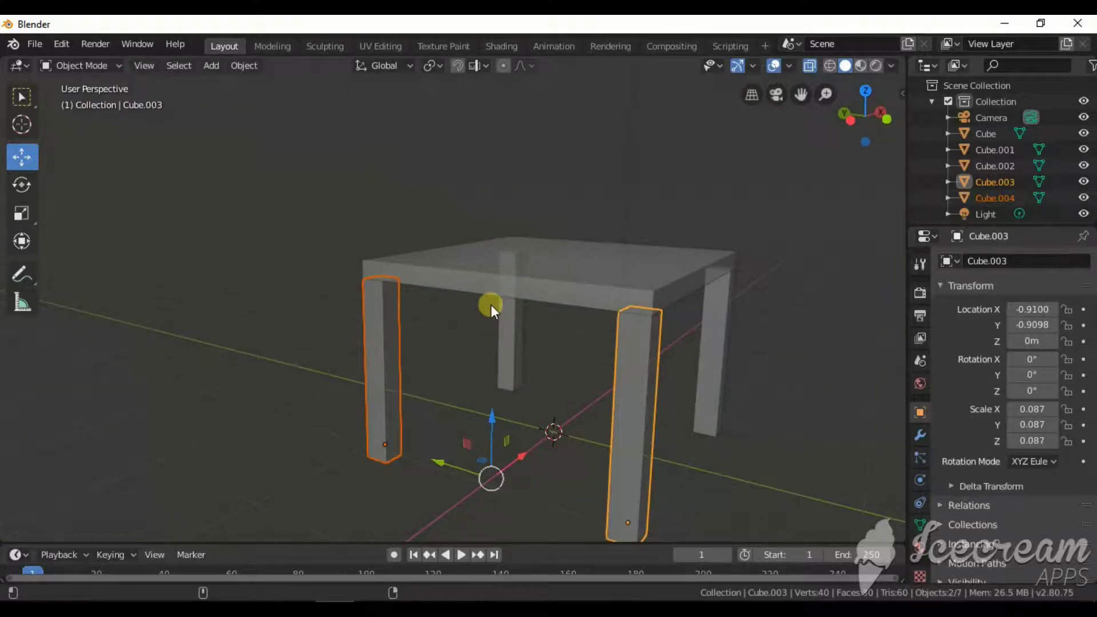
pyautogui.press('super')
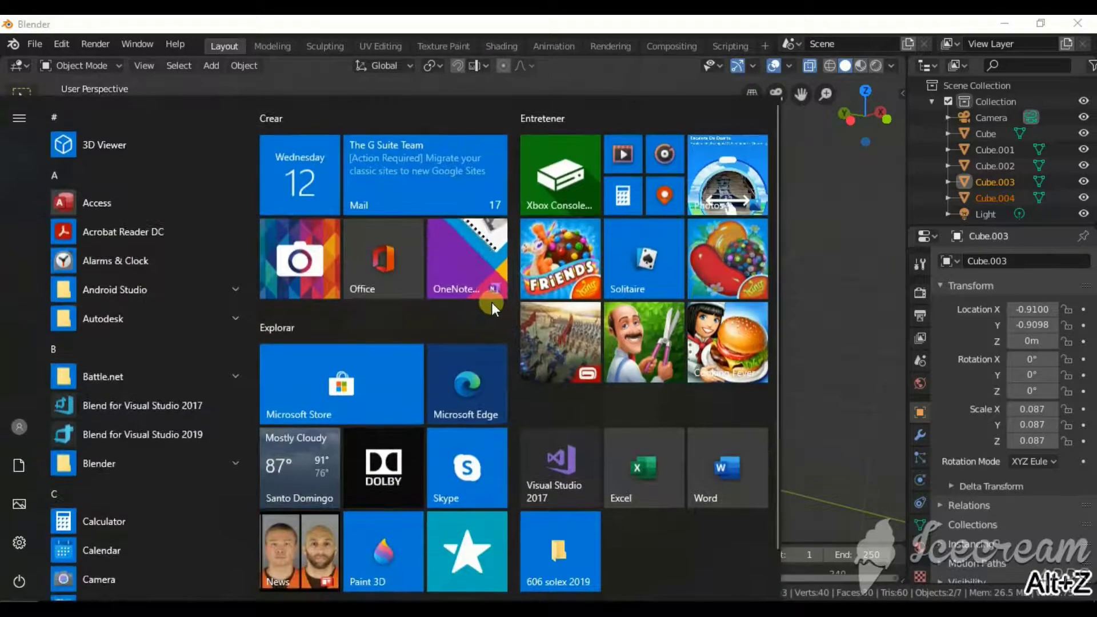
pyautogui.press('super')
pyautogui.hotkey('alt', 'z')
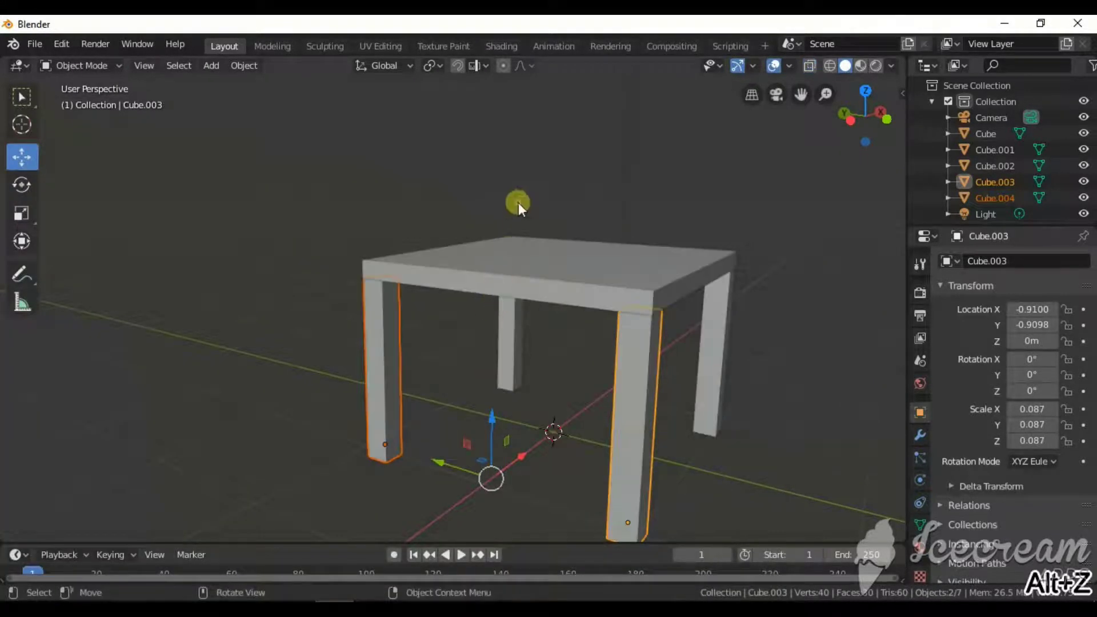
# - Duplicate the seat slab in place and rotate the copy 90° about X to stand it upright as a backrest
pyautogui.click(519, 202)
pyautogui.moveTo(518, 202); pyautogui.dragTo(512, 256, button='middle')
pyautogui.click(499, 262)
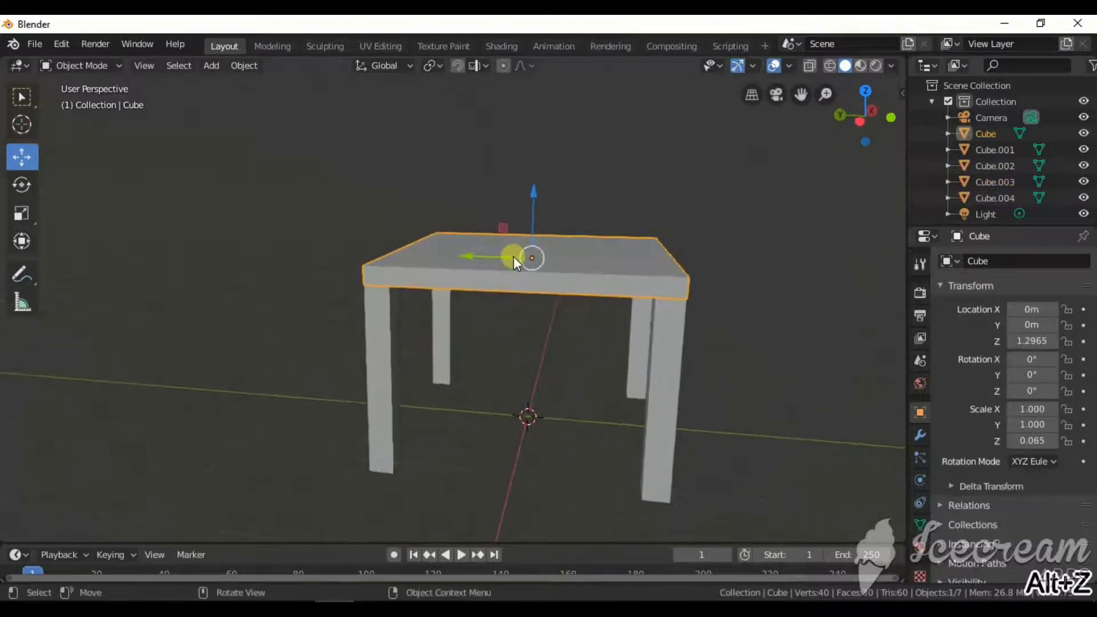
pyautogui.hotkey('shift', 'd')
pyautogui.rightClick(513, 256)
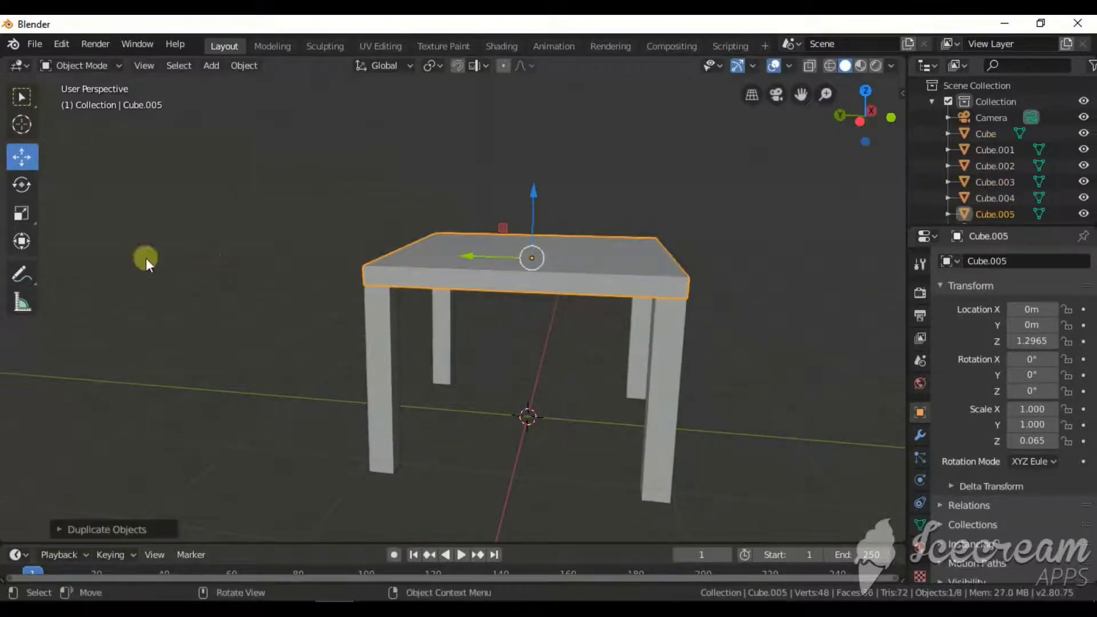
pyautogui.click(17, 182)
pyautogui.moveTo(584, 231); pyautogui.dragTo(542, 70)
# - Move the upright slab to the seat's rear edge at about Y 0.919 m and raise it to about Z 2.36 m
pyautogui.click(15, 158)
pyautogui.moveTo(506, 141); pyautogui.dragTo(363, 127)
pyautogui.moveTo(365, 128); pyautogui.dragTo(413, 122, button='middle')
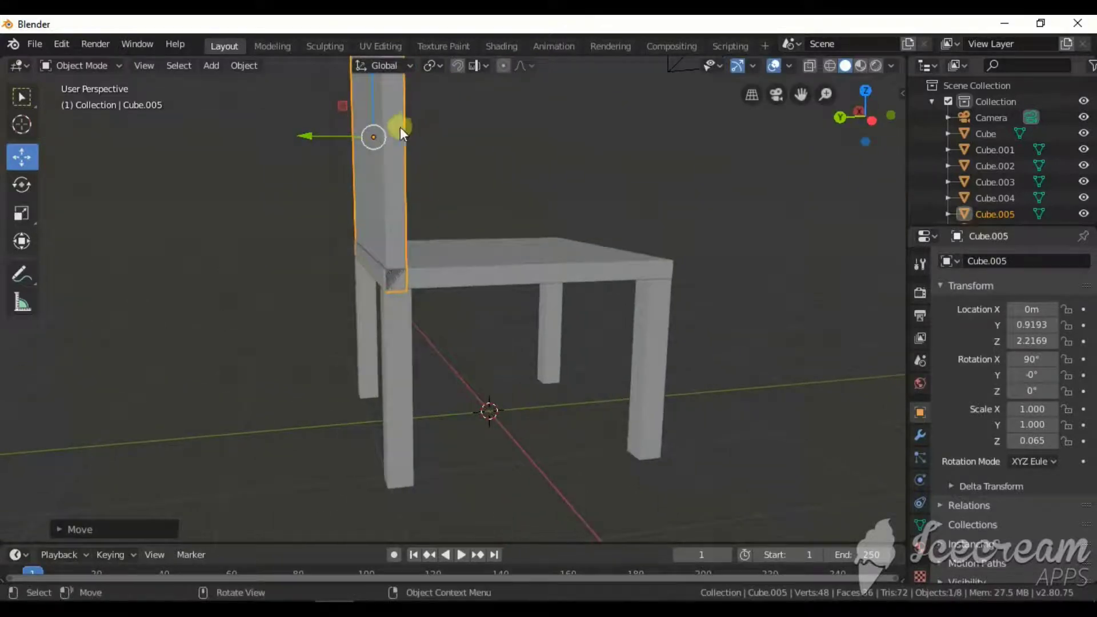
pyautogui.moveTo(373, 103); pyautogui.dragTo(375, 83)
pyautogui.moveTo(376, 83); pyautogui.dragTo(600, 152, button='middle')
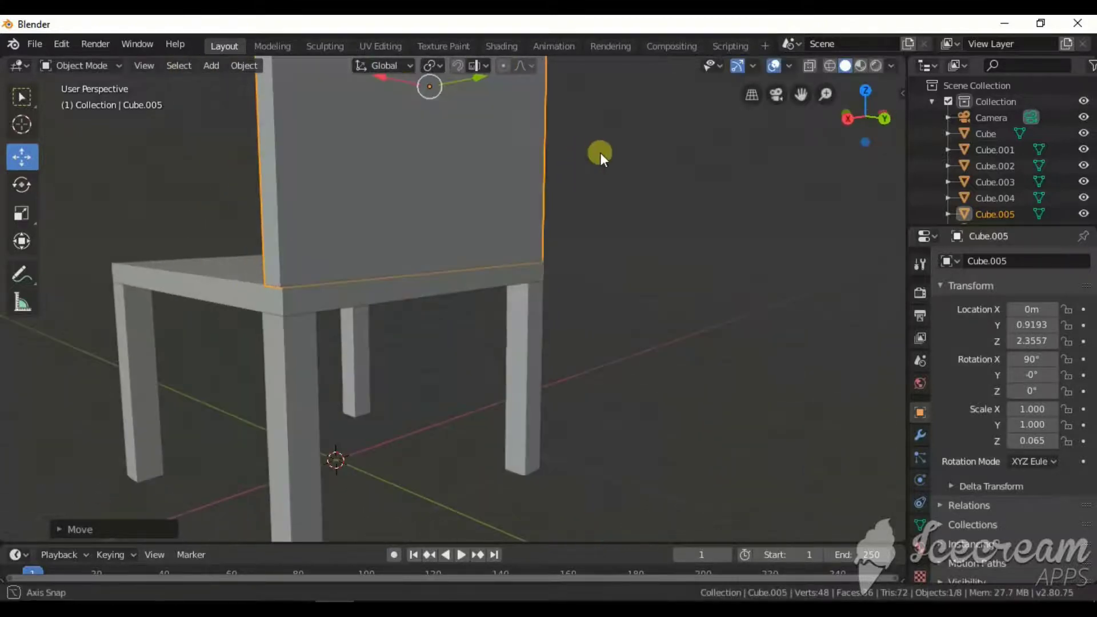
pyautogui.moveTo(457, 190); pyautogui.dragTo(674, 260, button='middle')
# - Add a plane beneath the chair and scale it to about 15.56 in X and Y as a floor
pyautogui.scroll(-5, 643, 270)
pyautogui.hotkey('shift', 'a')
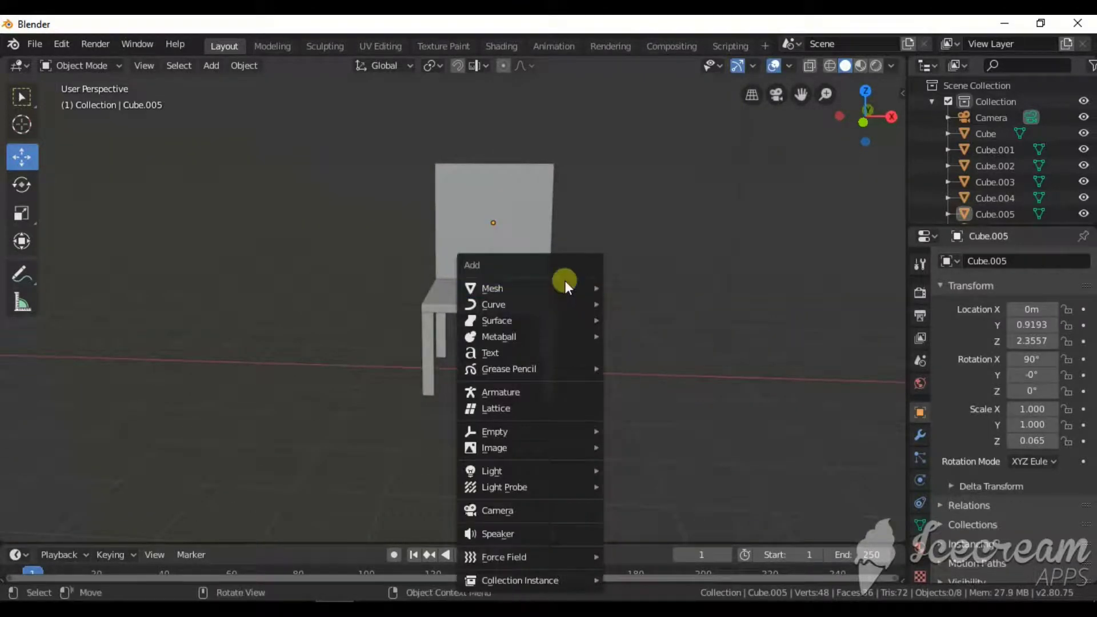
pyautogui.moveTo(582, 287)
pyautogui.click(634, 288)
pyautogui.click(21, 214)
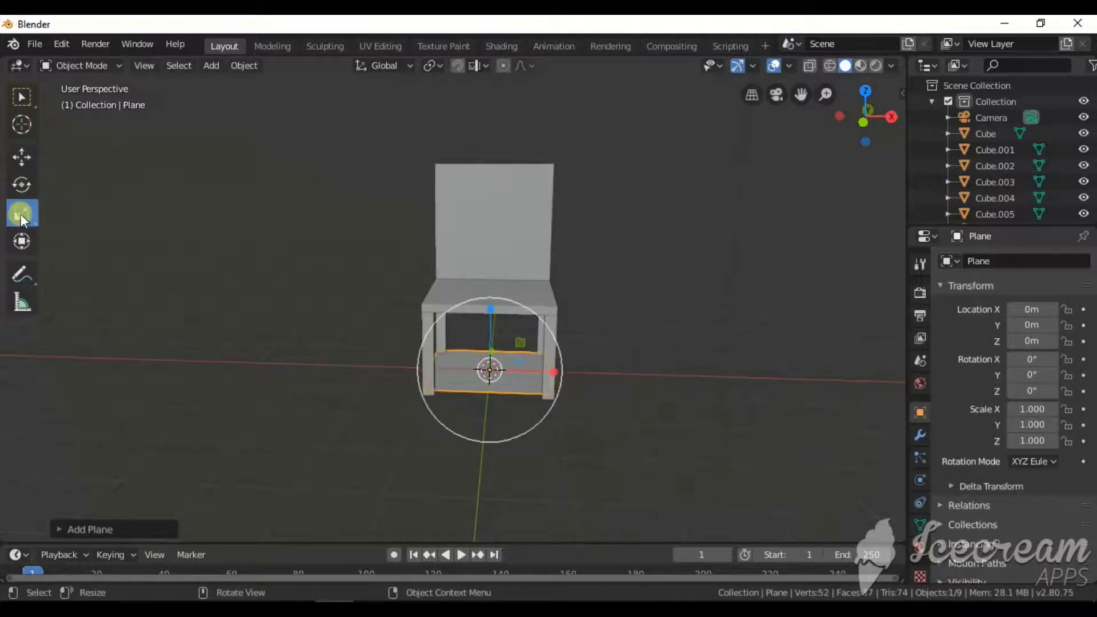
pyautogui.moveTo(540, 371); pyautogui.dragTo(495, 382, button='middle')
pyautogui.moveTo(494, 383); pyautogui.dragTo(903, 406)
pyautogui.moveTo(613, 366); pyautogui.dragTo(537, 335, button='middle')
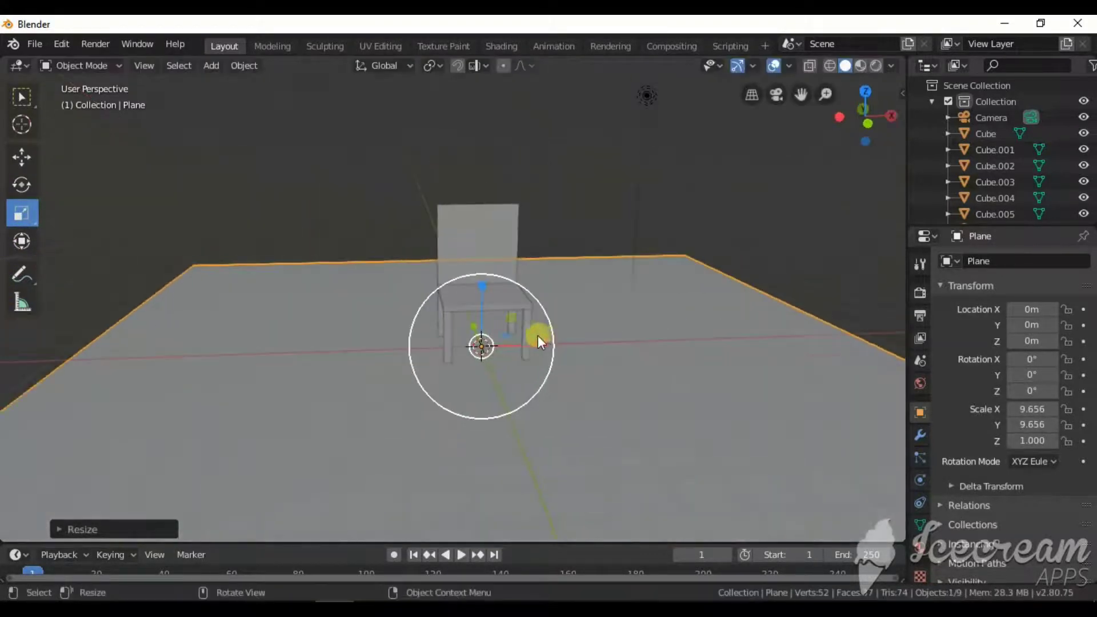
pyautogui.moveTo(510, 337); pyautogui.dragTo(526, 331)
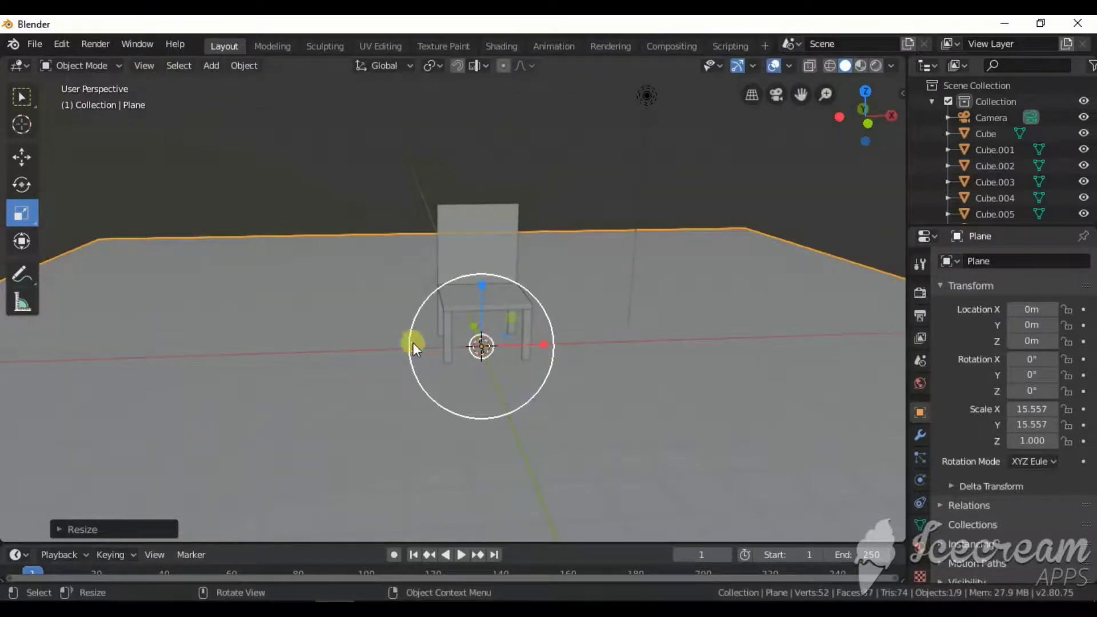
# - Stand a duplicate of the floor plane upright at 90° about X and place it at about Y 2.57 m as a back wall
pyautogui.moveTo(412, 342); pyautogui.dragTo(508, 331, button='middle')
pyautogui.click(25, 155)
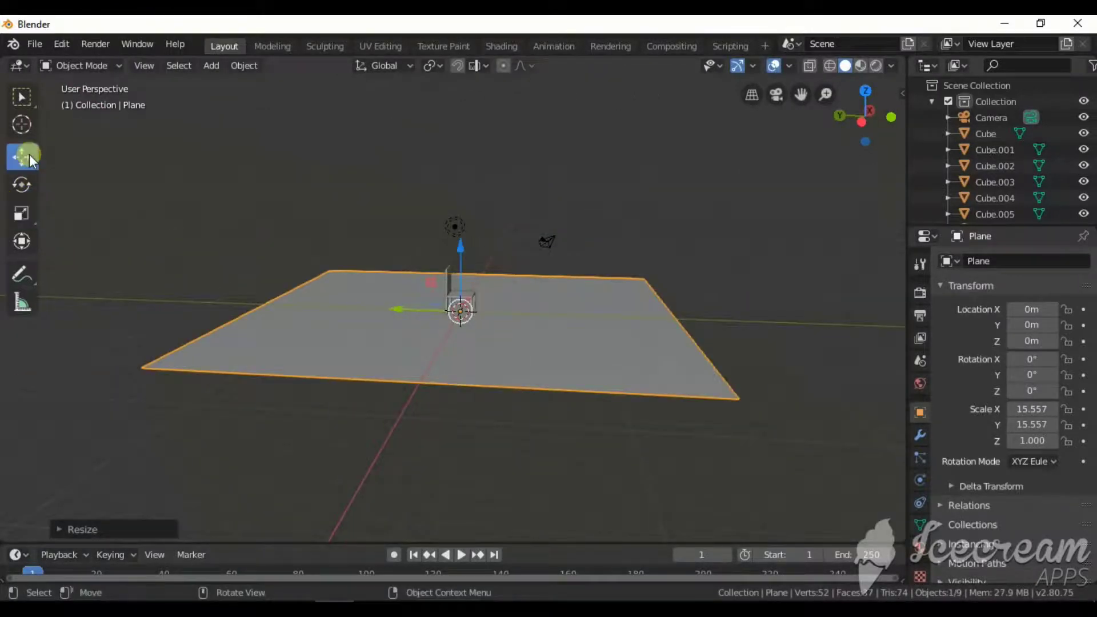
pyautogui.click(26, 191)
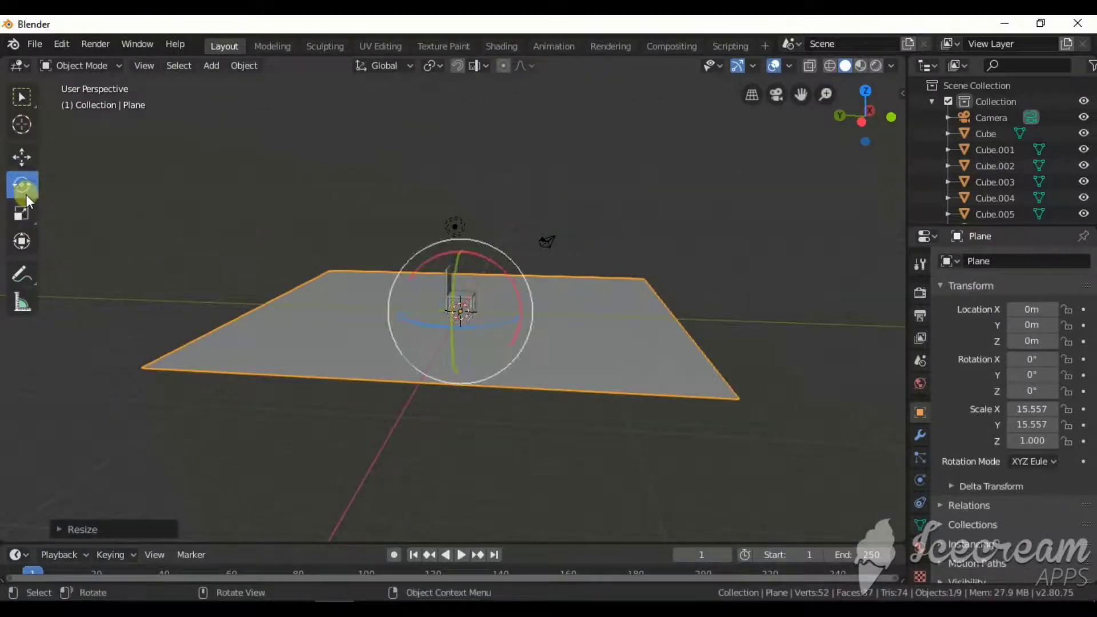
pyautogui.hotkey('shift', 'd')
pyautogui.rightClick(344, 339)
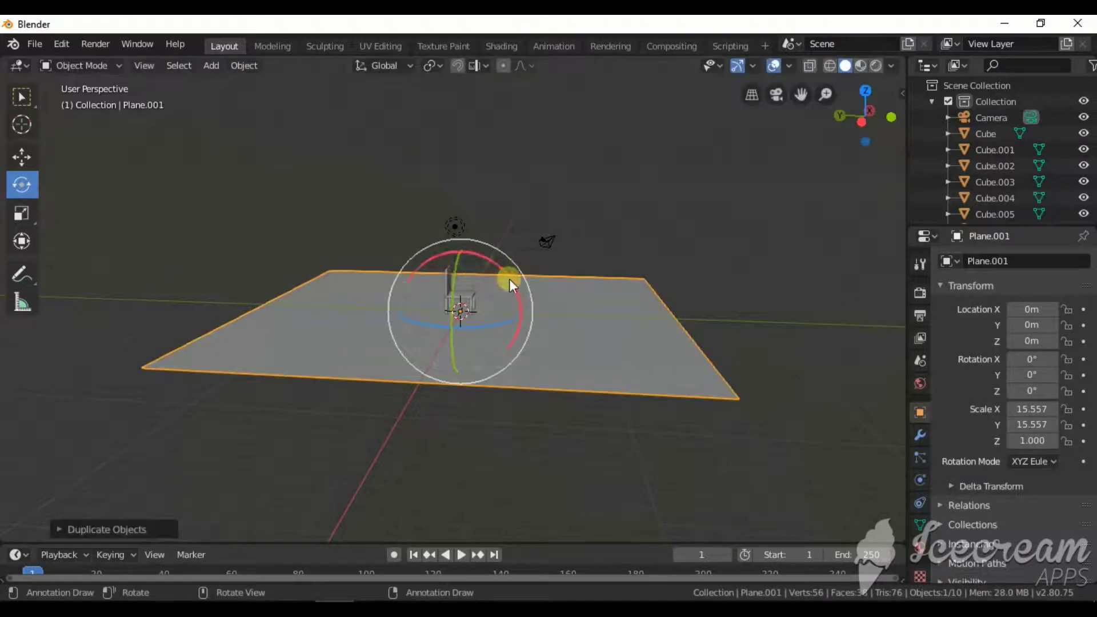
pyautogui.moveTo(509, 279); pyautogui.dragTo(482, 245)
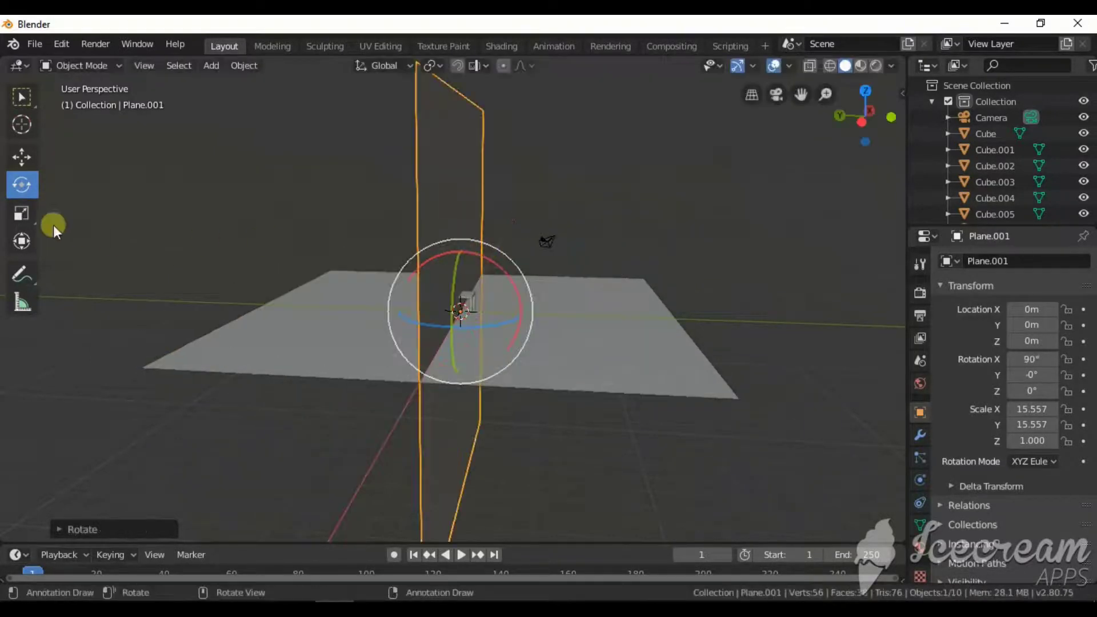
pyautogui.click(27, 163)
pyautogui.moveTo(407, 303); pyautogui.dragTo(370, 302)
# - Lock the camera to the view, reframe the whole chair against the wall, and release the camera lock
pyautogui.press('KP_0')
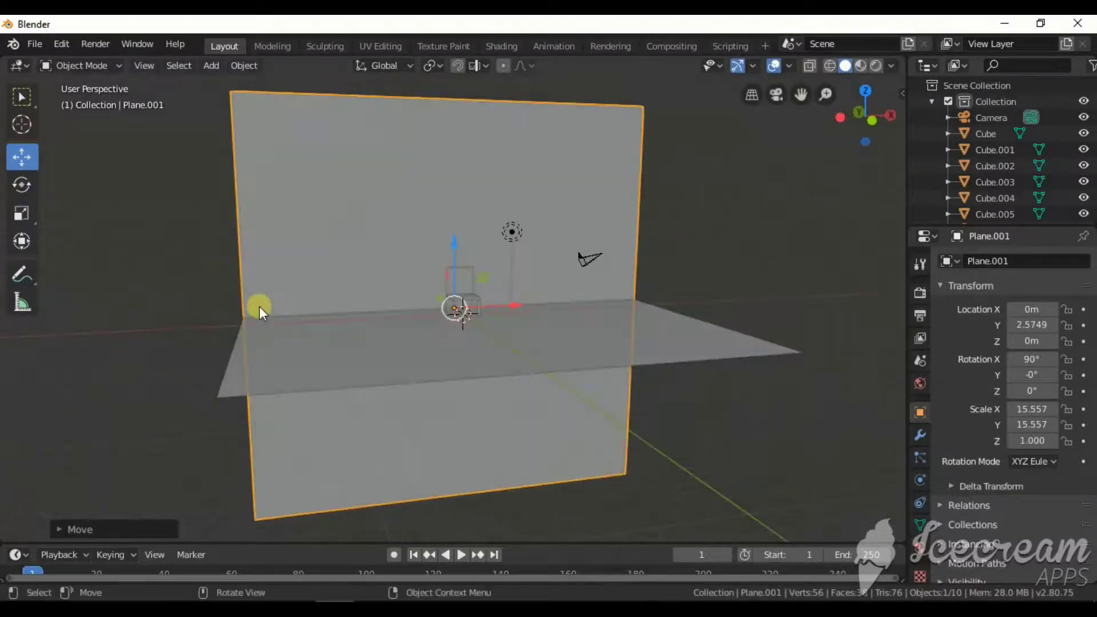
pyautogui.press('n')
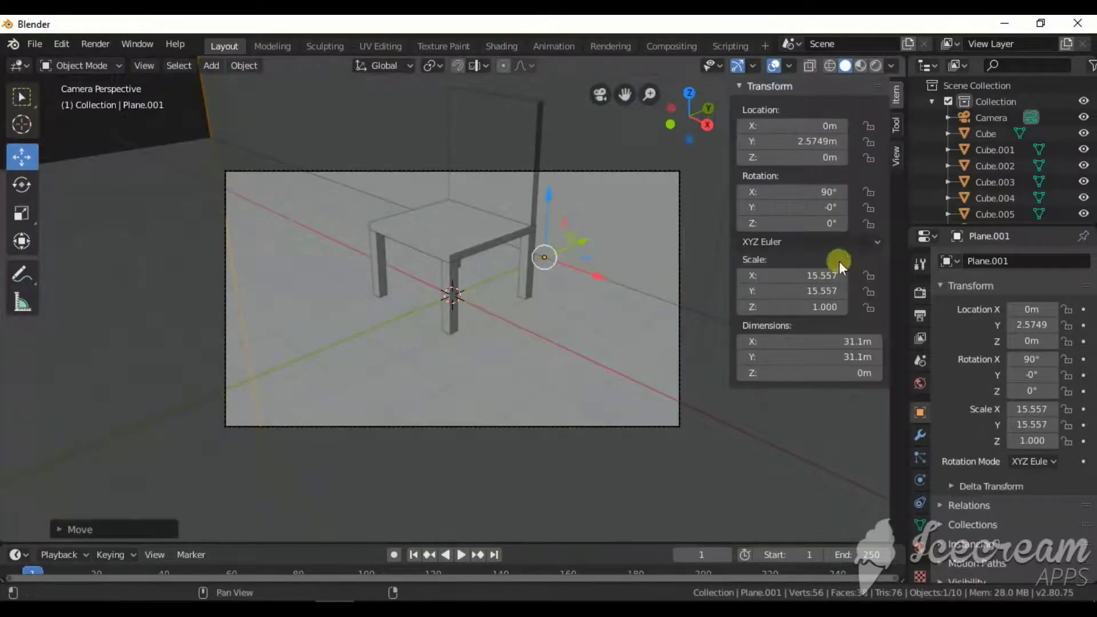
pyautogui.click(895, 155)
pyautogui.click(875, 283)
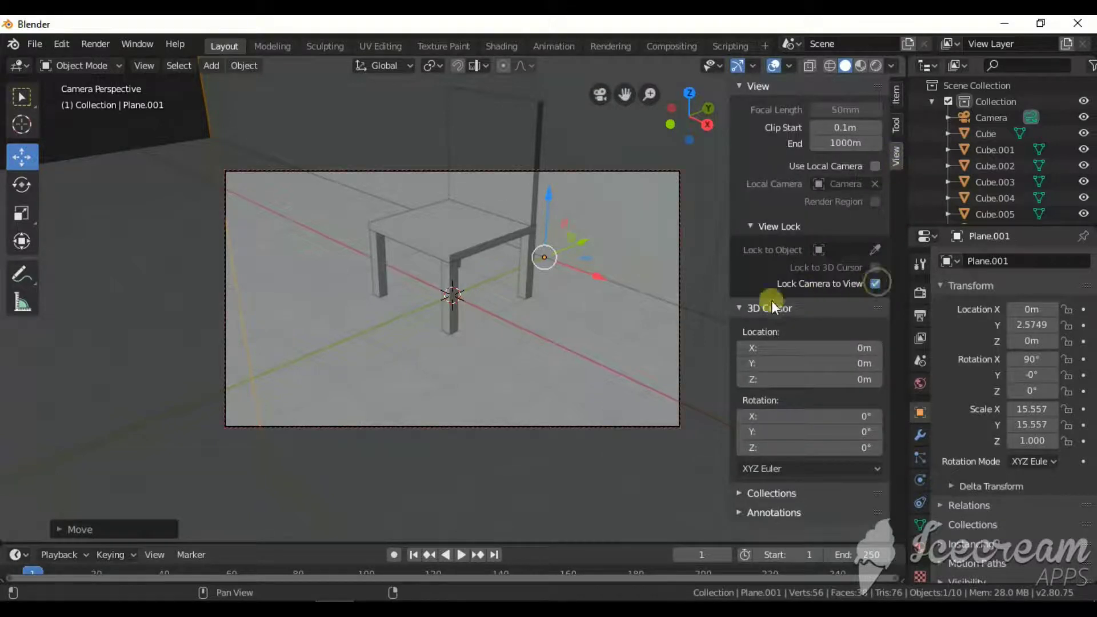
pyautogui.moveTo(479, 302); pyautogui.dragTo(495, 268, button='middle')
pyautogui.scroll(4, 536, 313)
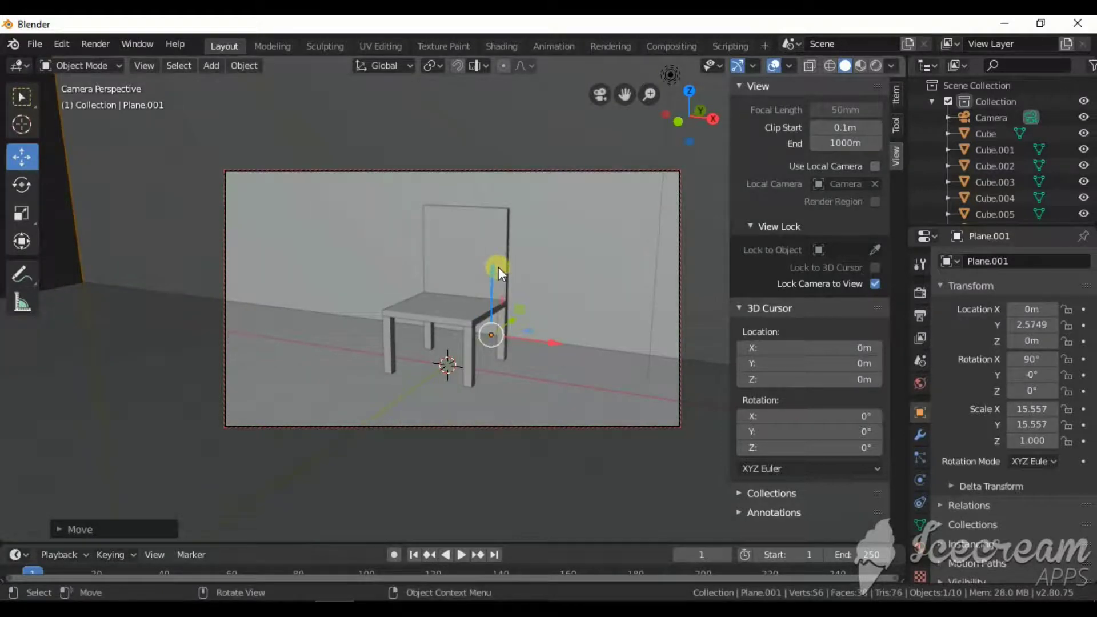
pyautogui.click(874, 284)
# - Leave the camera view and switch the viewport to rendered shading to check how the chair is lit
pyautogui.moveTo(398, 273)
pyautogui.mouseDown(button='middle')
pyautogui.moveTo(437, 279)
pyautogui.moveTo(722, 153)
pyautogui.mouseUp(button='middle')
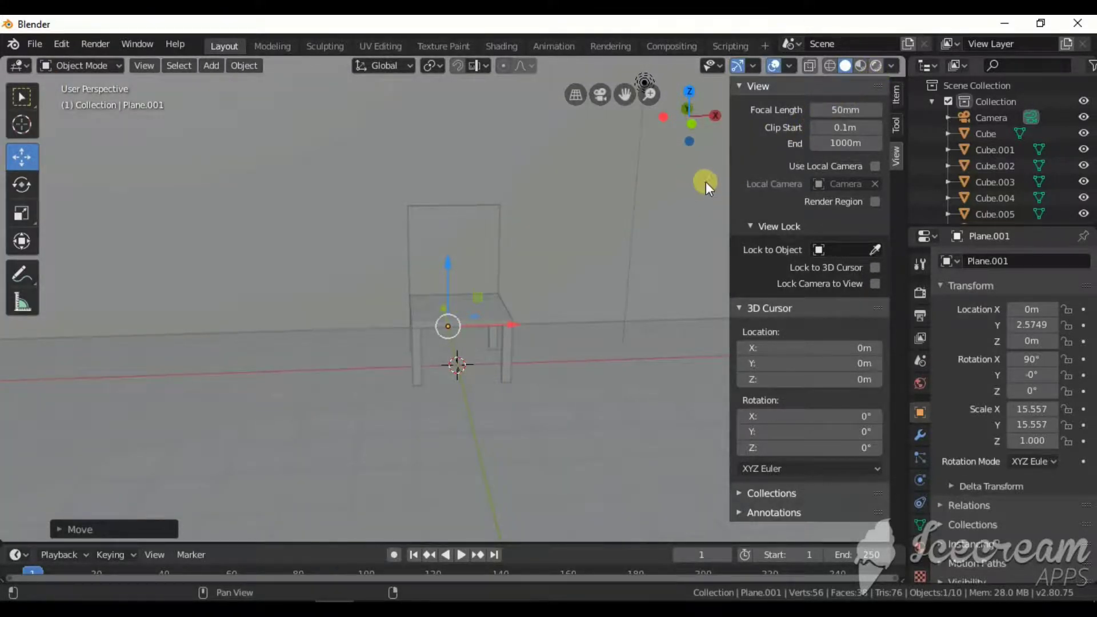
pyautogui.click(876, 65)
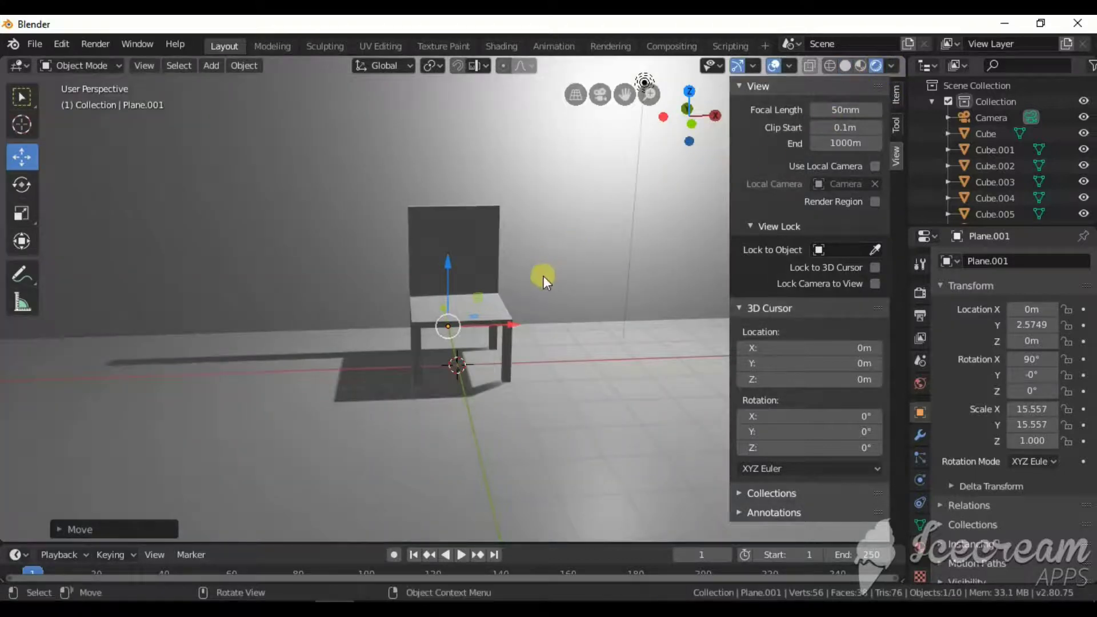
pyautogui.moveTo(498, 283); pyautogui.dragTo(563, 269, button='middle')
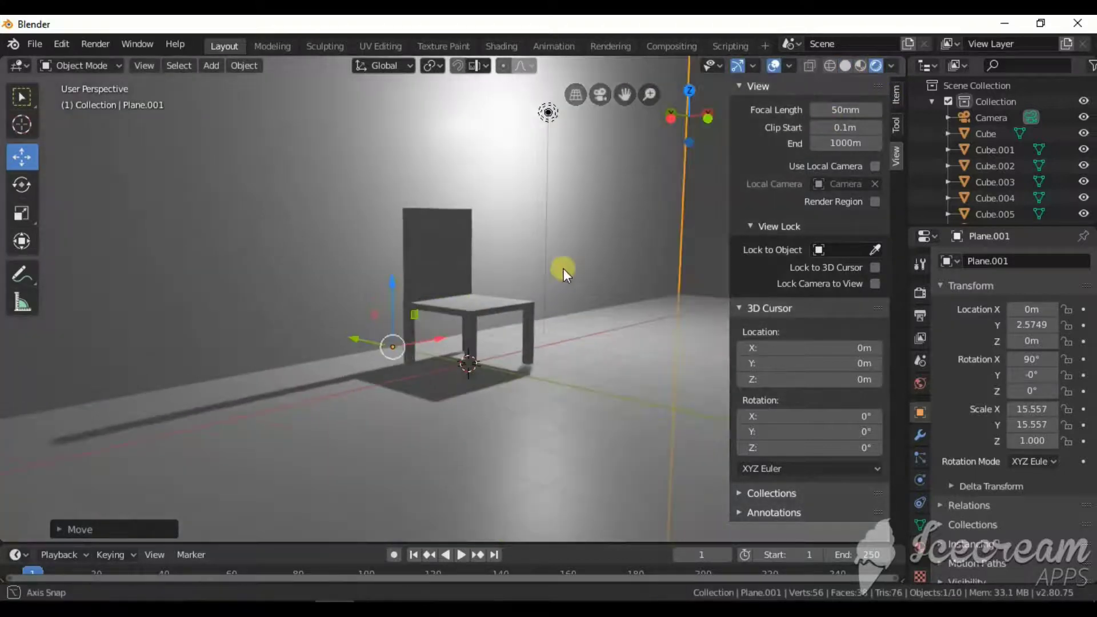
# - Move the light along Y to about -3.48 m so that it shines on the front of the chair
pyautogui.click(555, 124)
pyautogui.moveTo(570, 185); pyautogui.dragTo(602, 239, button='middle')
pyautogui.moveTo(463, 175); pyautogui.dragTo(529, 214)
pyautogui.moveTo(529, 215); pyautogui.dragTo(484, 257, button='middle')
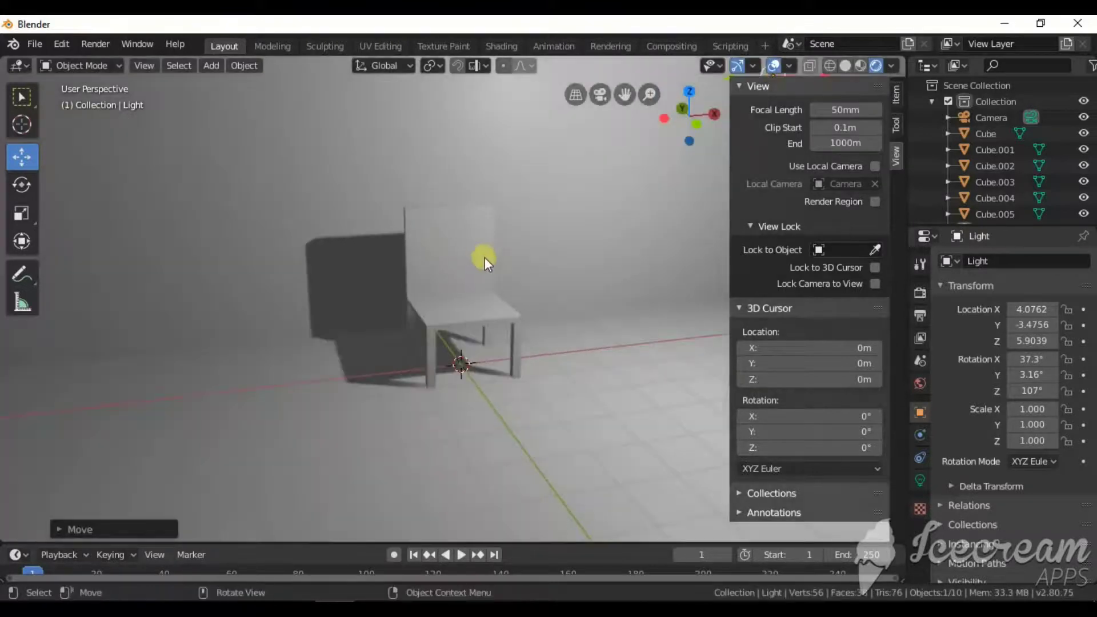
# - Give the backrest a new material with a salmon base colour of hue 0.015, saturation 0.563 and value 1.000
pyautogui.scroll(3, 453, 262)
pyautogui.click(462, 262)
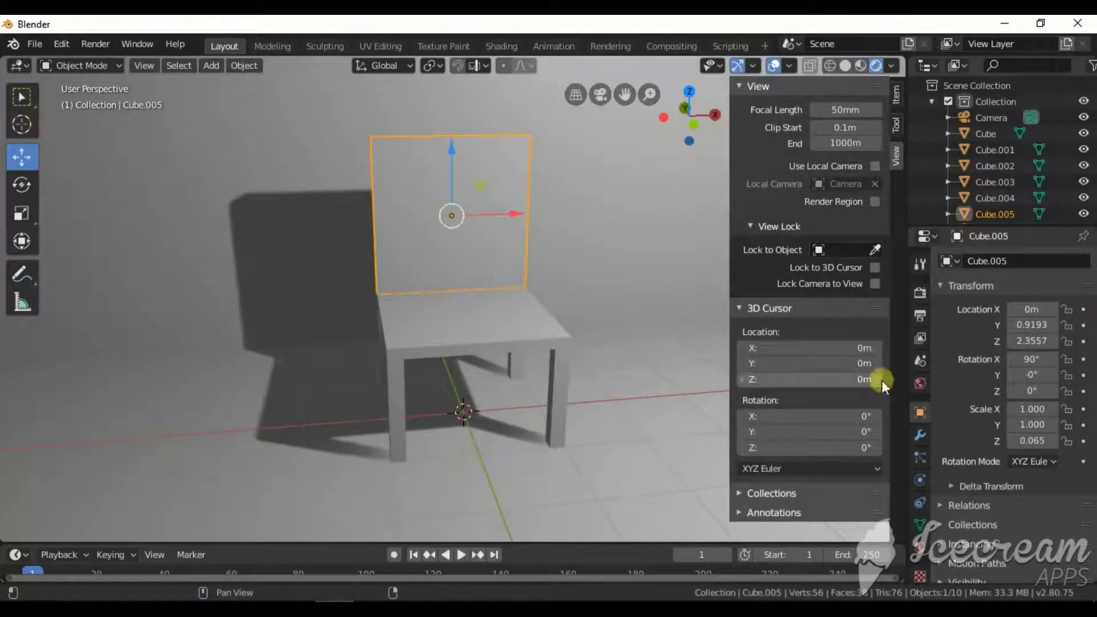
pyautogui.click(924, 540)
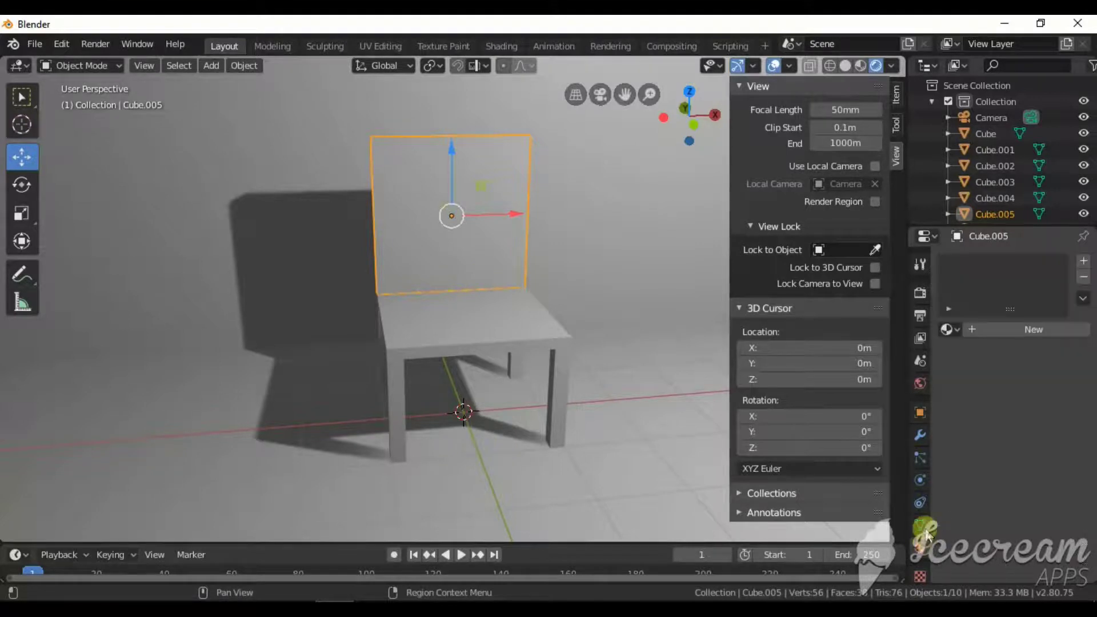
pyautogui.click(978, 330)
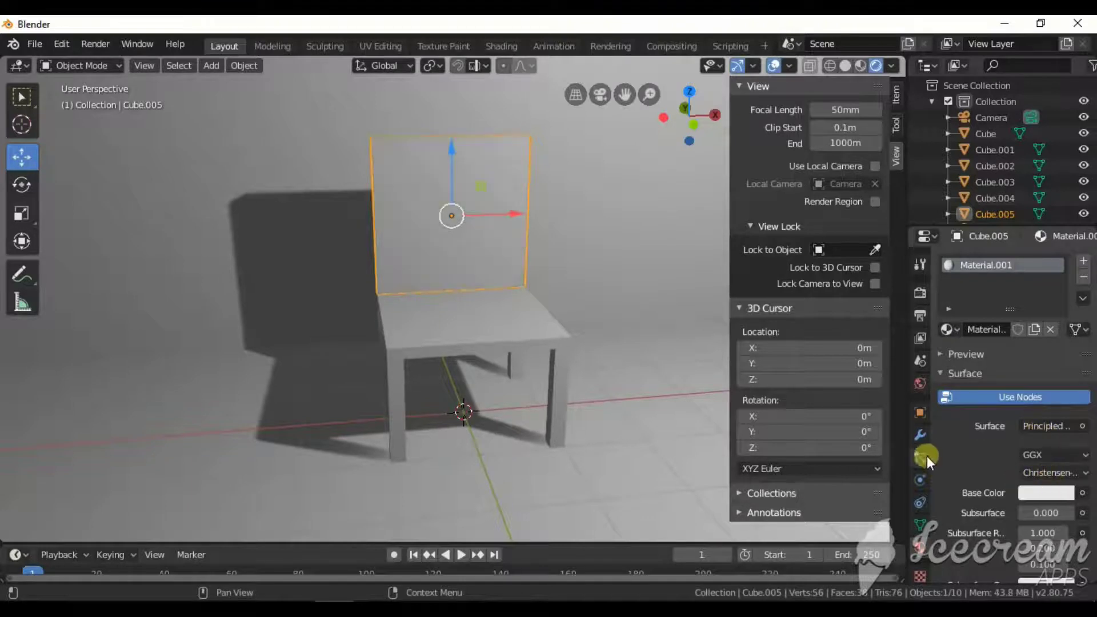
pyautogui.click(1054, 493)
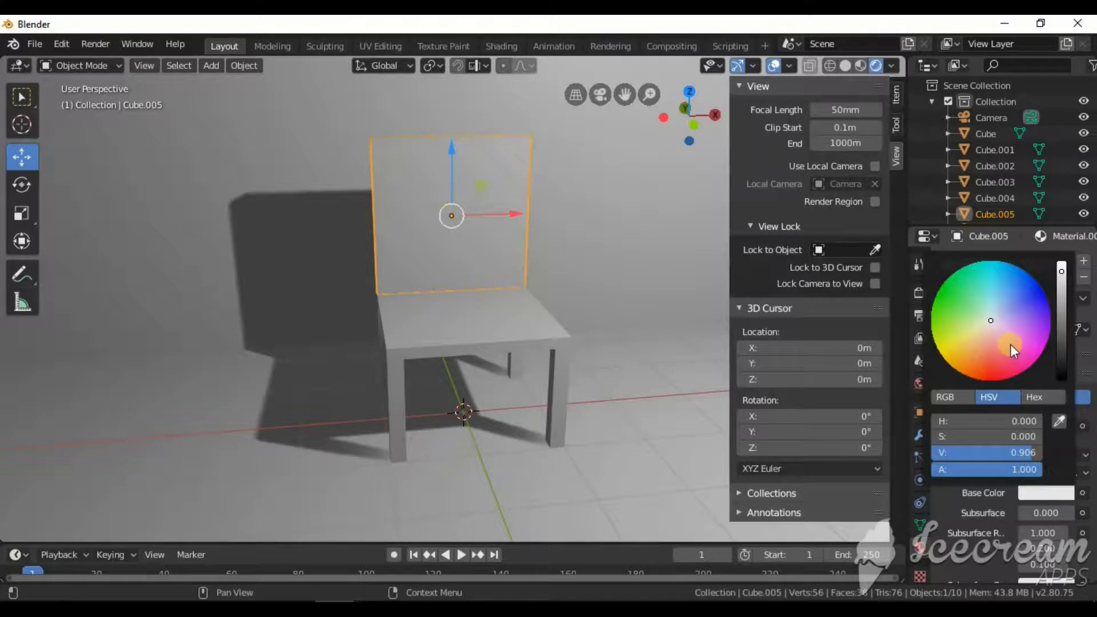
pyautogui.moveTo(990, 320); pyautogui.dragTo(988, 354)
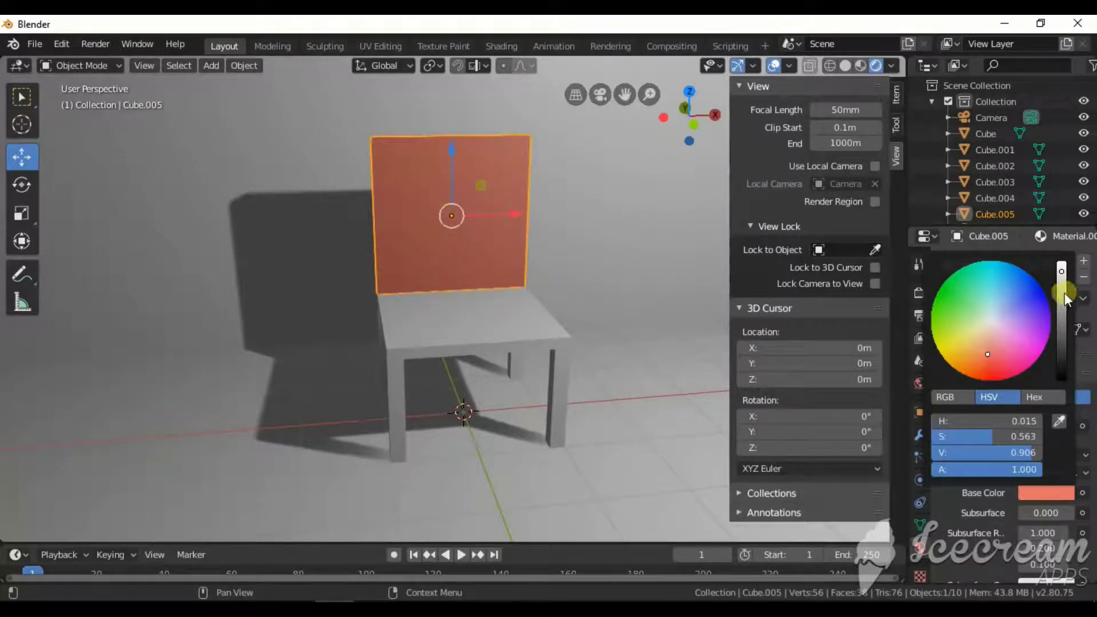
pyautogui.click(1060, 265)
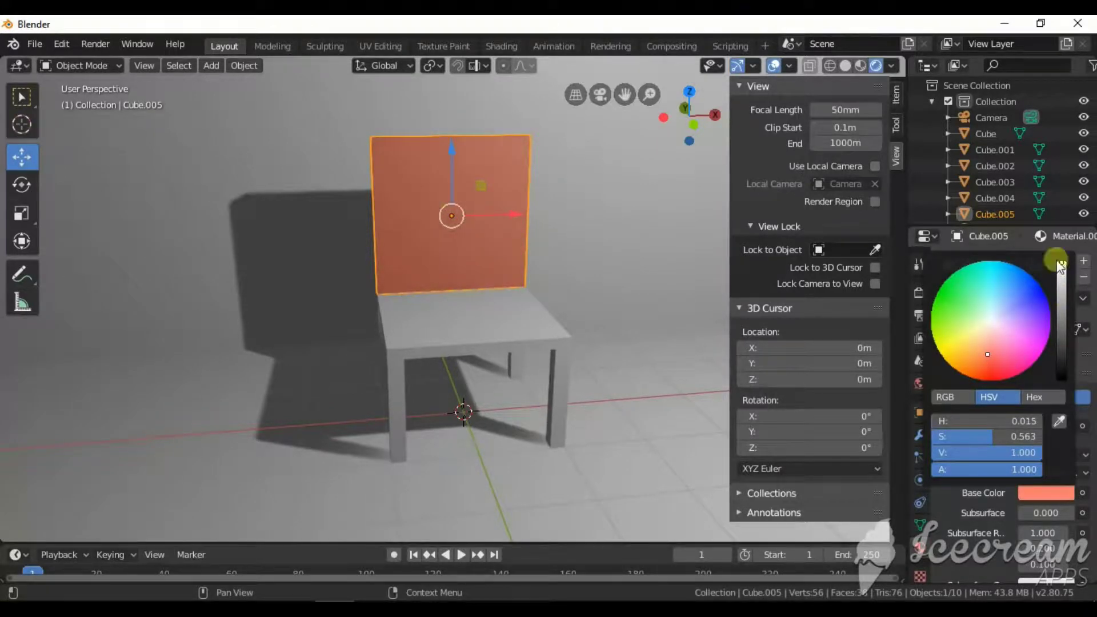
# - Apply the backrest's existing salmon material, Material.001, to the seat slab
pyautogui.click(464, 331)
pyautogui.moveTo(455, 334); pyautogui.dragTo(506, 335, button='middle')
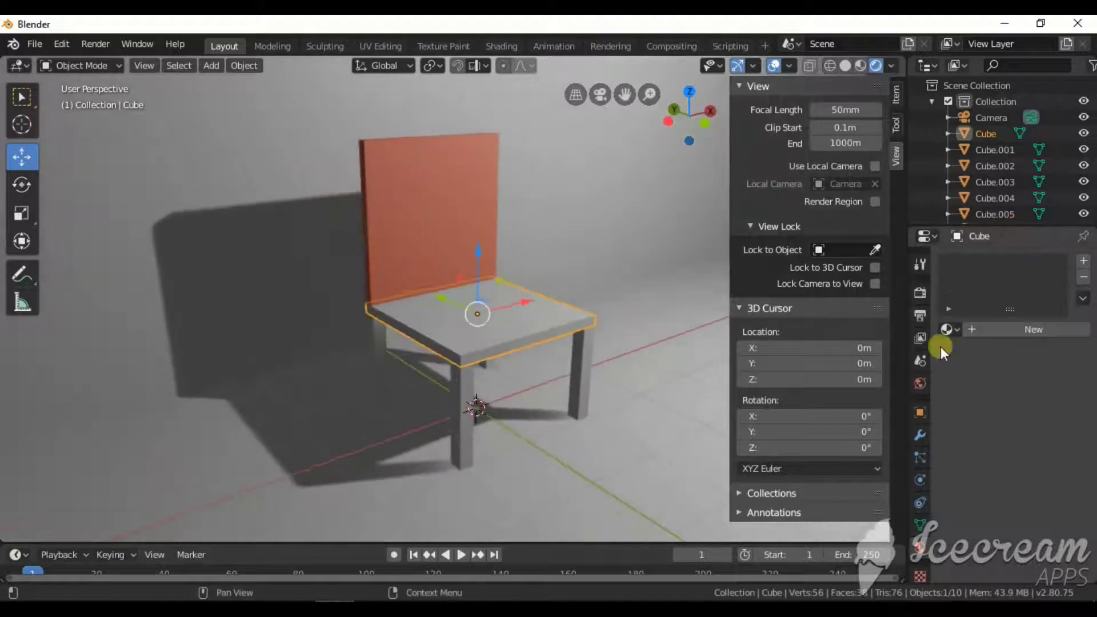
pyautogui.click(946, 330)
pyautogui.click(895, 368)
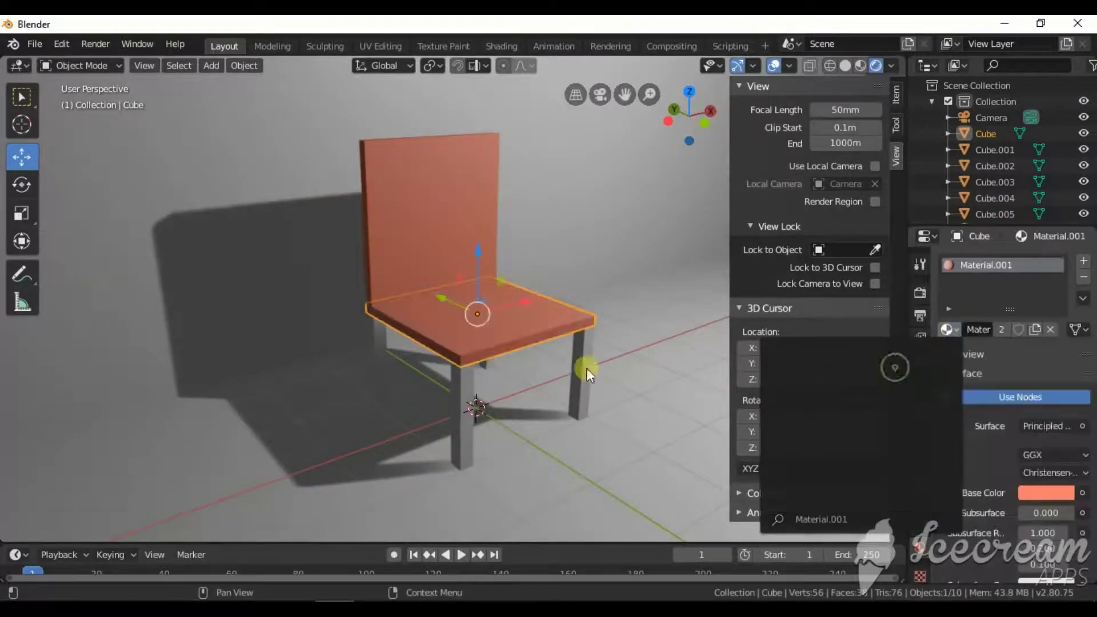
# - Apply the existing Material.001 to both front legs of the chair
pyautogui.click(468, 388)
pyautogui.click(947, 330)
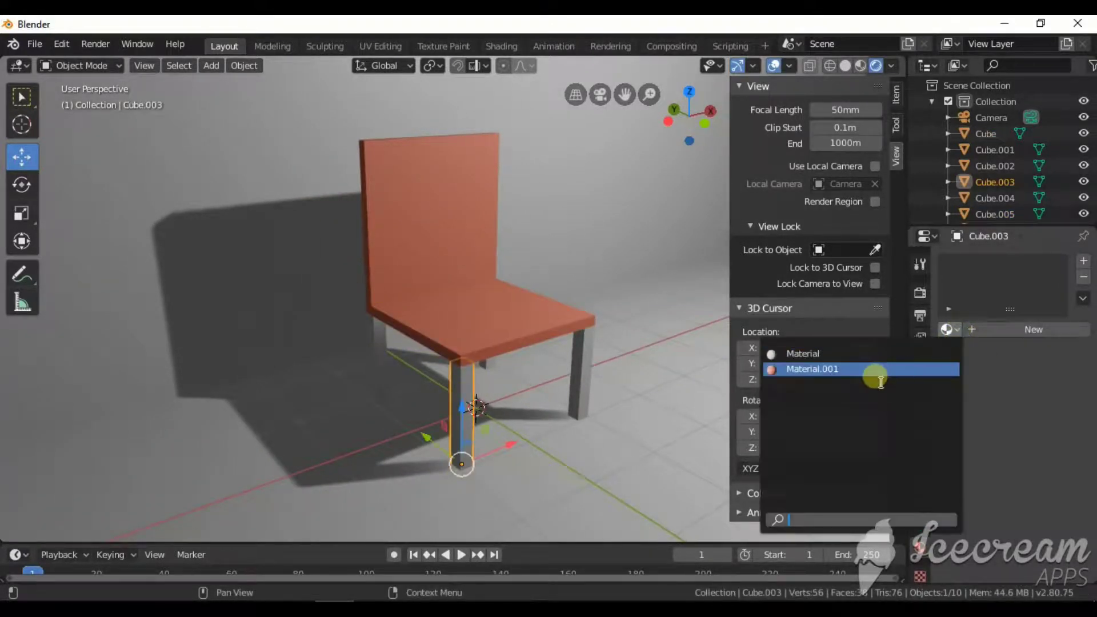
pyautogui.click(875, 367)
pyautogui.click(578, 372)
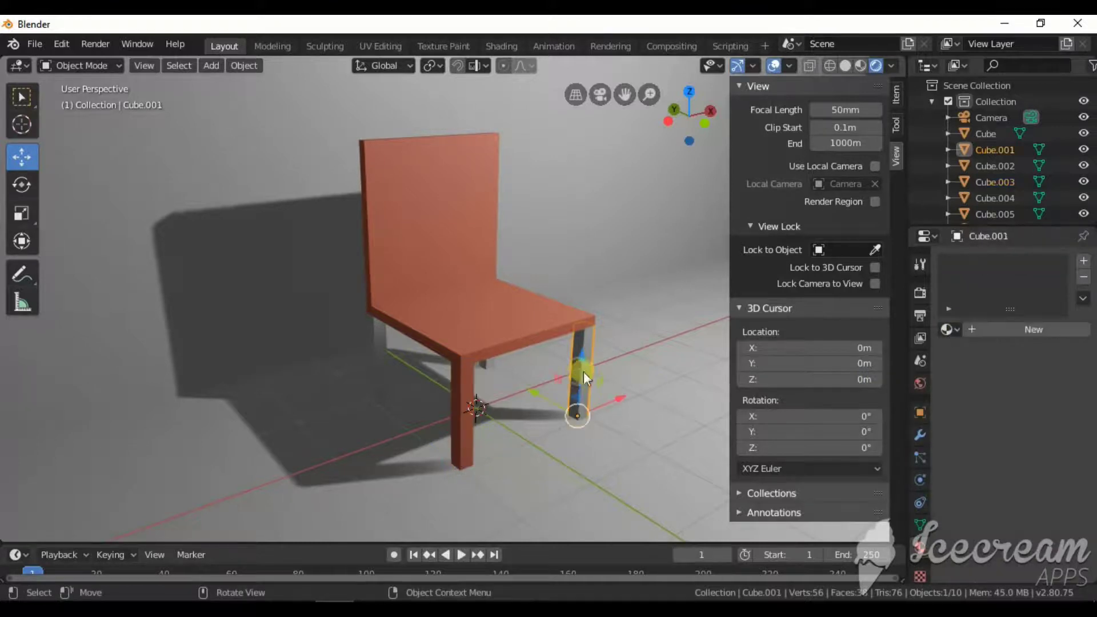
pyautogui.click(946, 331)
pyautogui.click(910, 368)
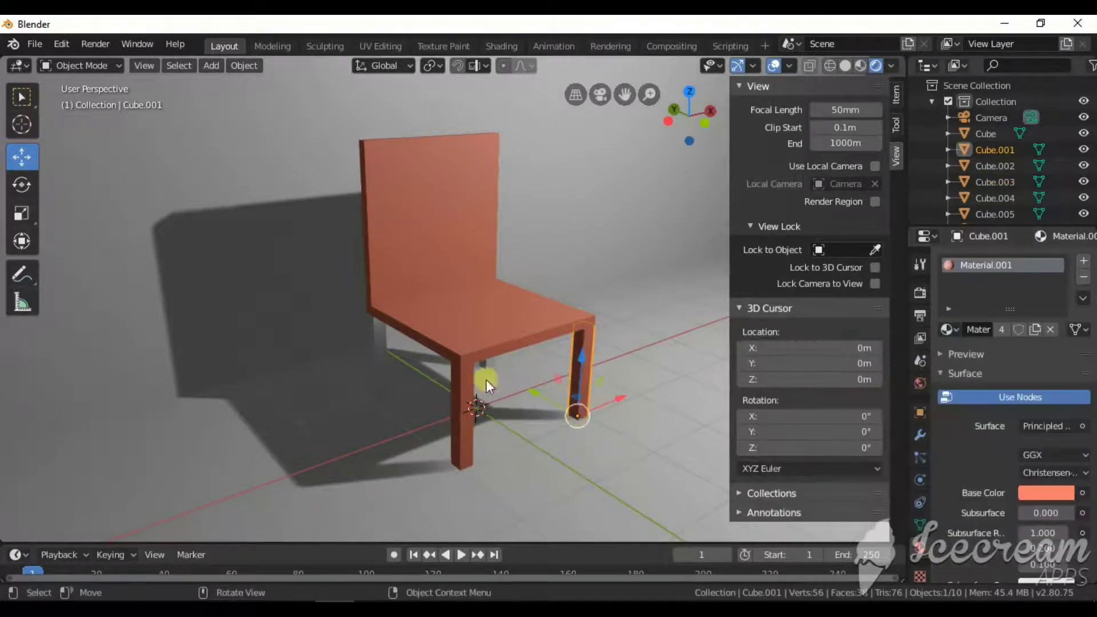
# - Apply the existing Material.001 to both rear legs of the chair
pyautogui.click(379, 351)
pyautogui.click(948, 329)
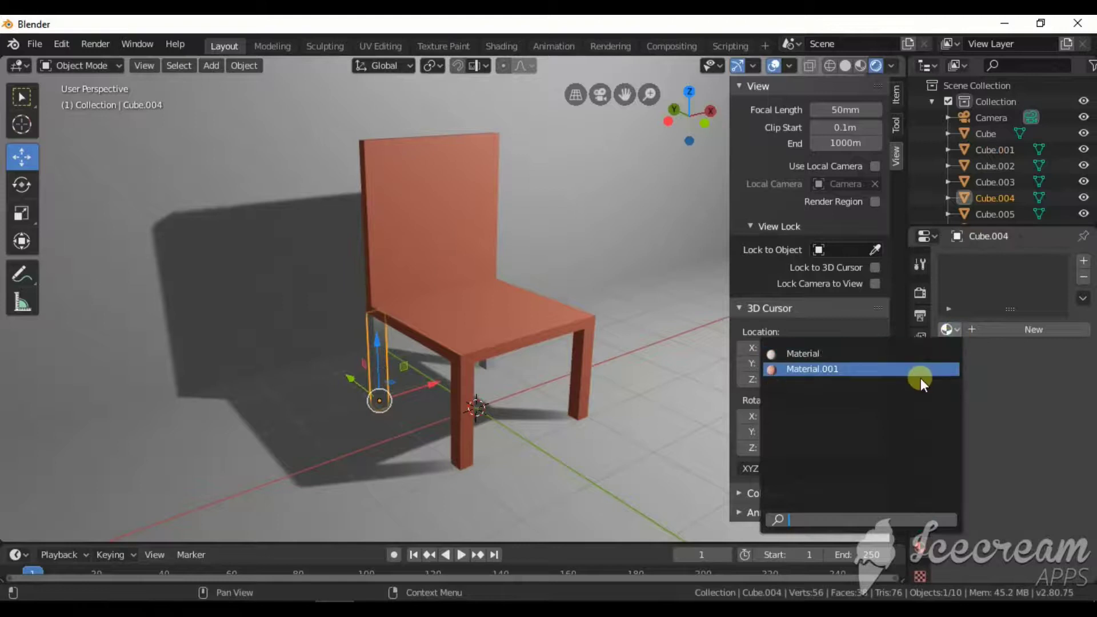
pyautogui.click(920, 369)
pyautogui.moveTo(636, 387); pyautogui.dragTo(494, 379, button='middle')
pyautogui.click(547, 367)
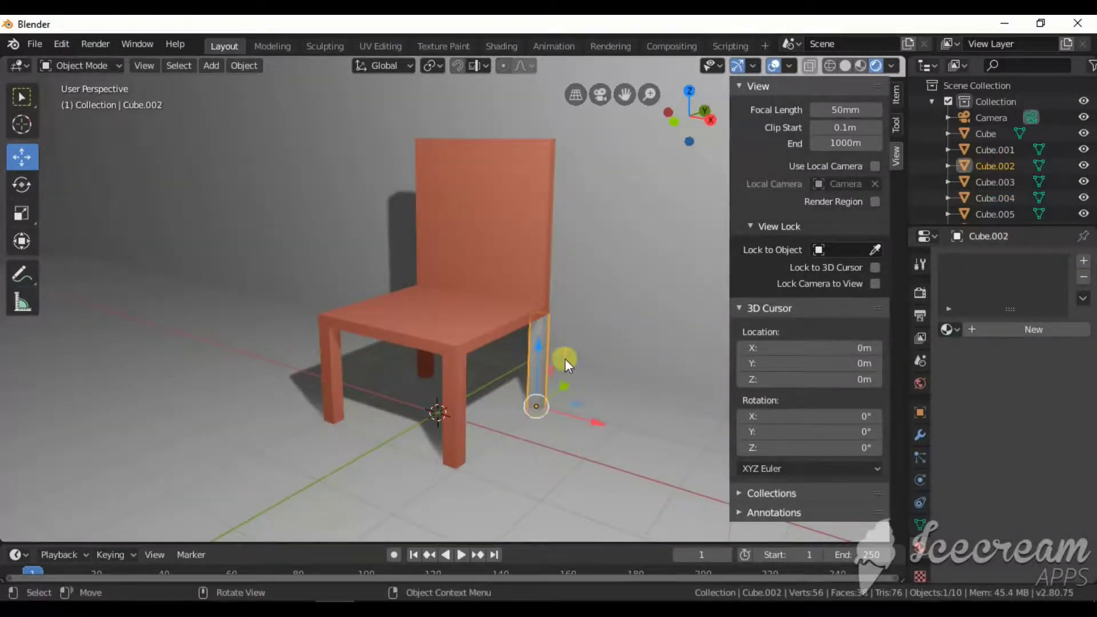
pyautogui.click(949, 329)
pyautogui.click(943, 366)
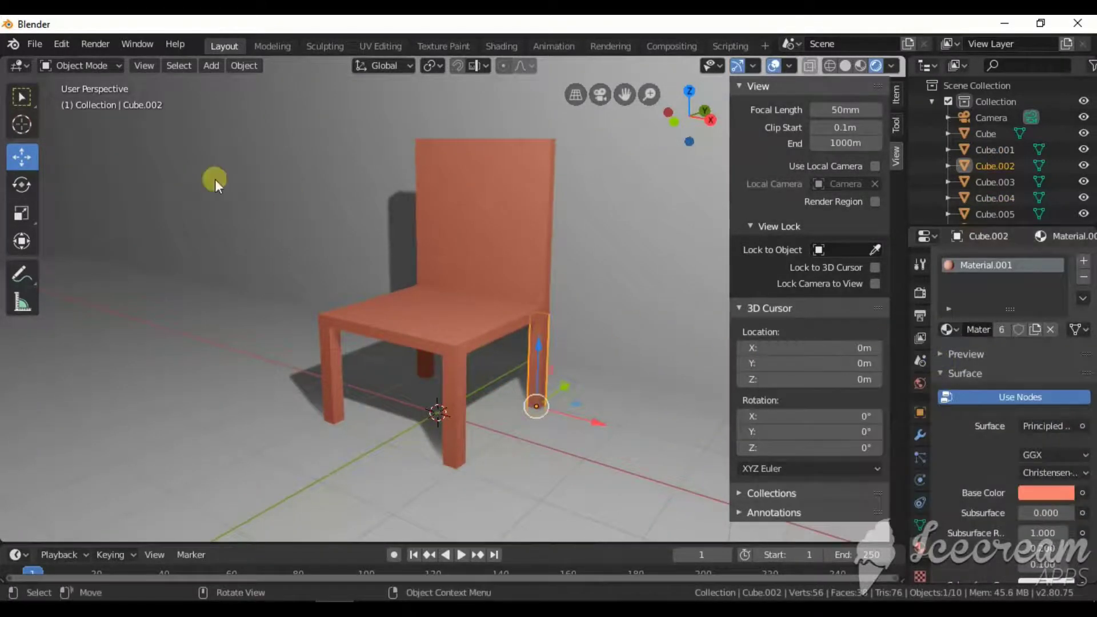
# - Edit the backrest mesh in face mode and inset its front face by about 0.07 m
pyautogui.moveTo(583, 323); pyautogui.dragTo(516, 251, button='middle')
pyautogui.press('Tab')
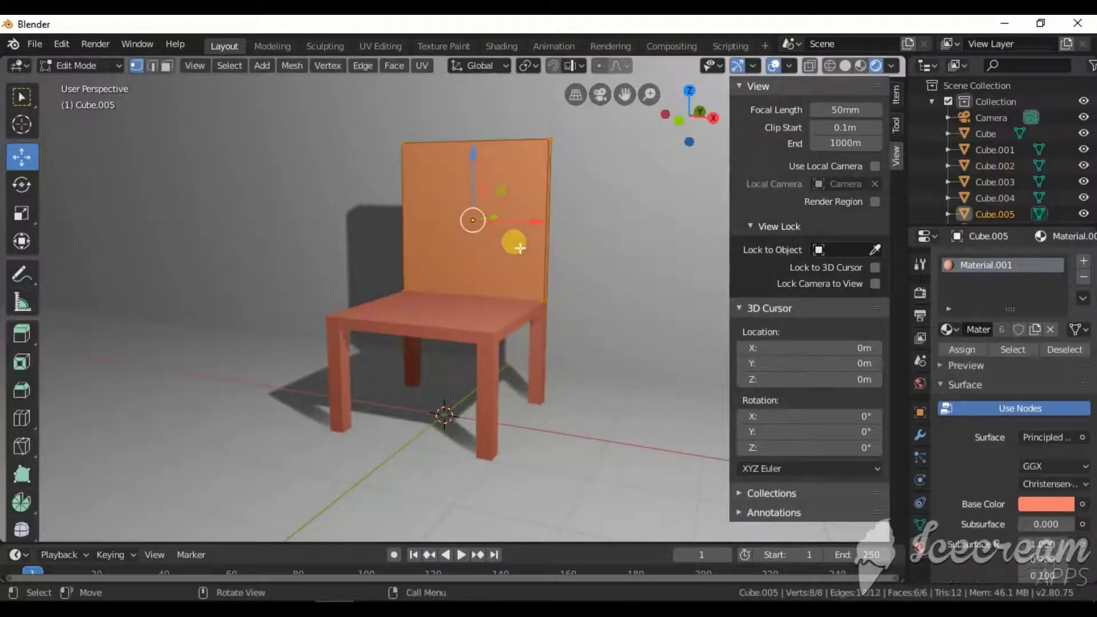
pyautogui.moveTo(529, 234); pyautogui.dragTo(563, 251, button='middle')
pyautogui.scroll(2, 496, 214)
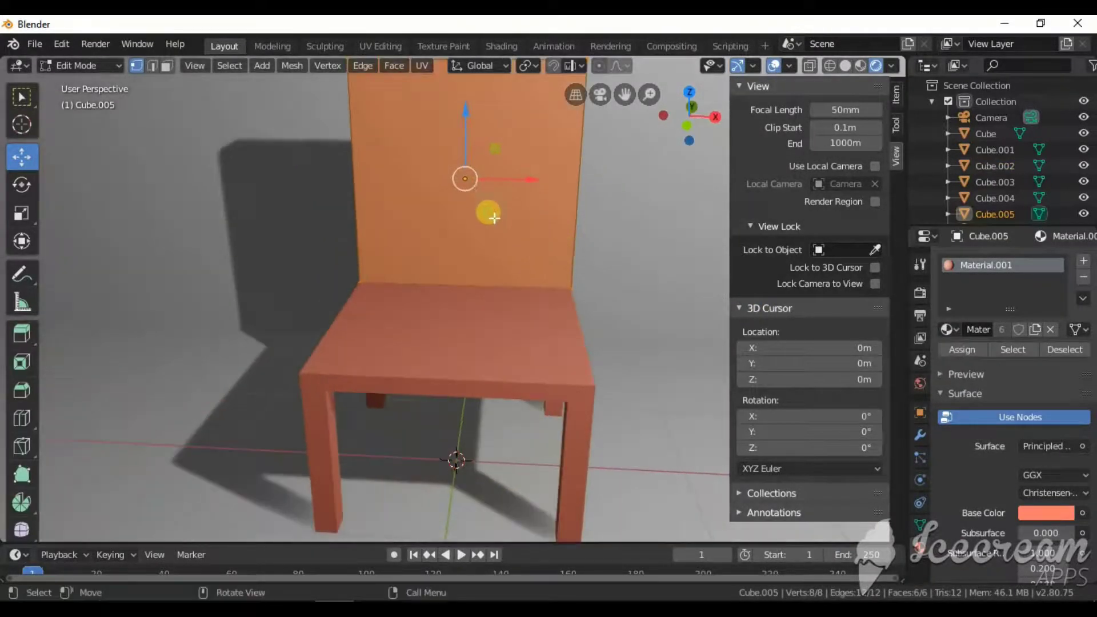
pyautogui.hotkey('alt', 'a')
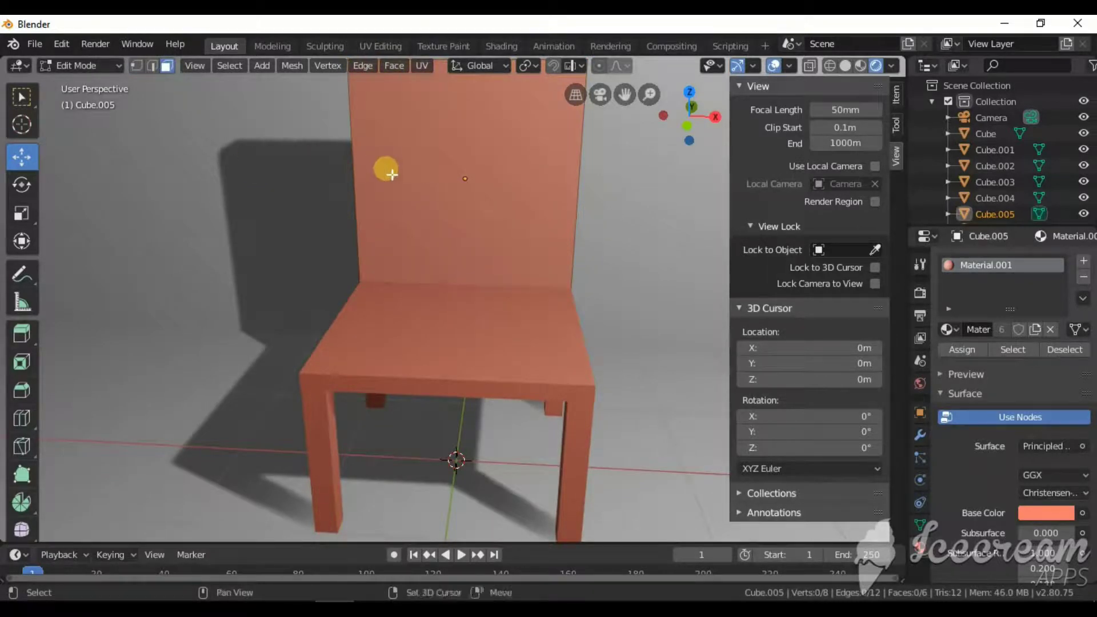
pyautogui.moveTo(385, 169); pyautogui.dragTo(404, 267, button='middle')
pyautogui.click(400, 257)
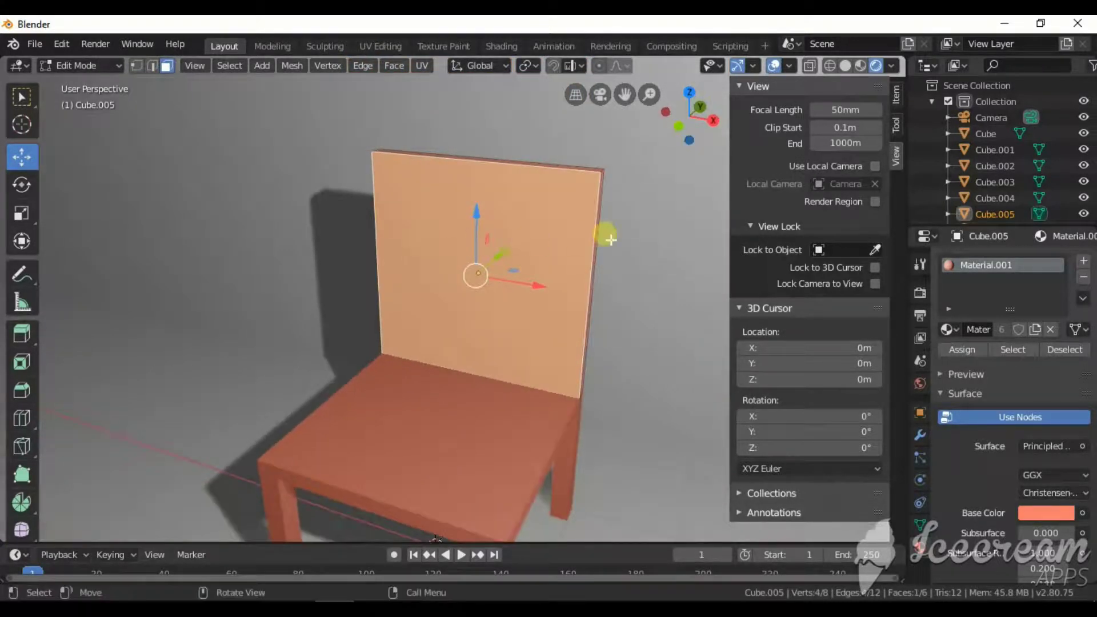
pyautogui.press('i')
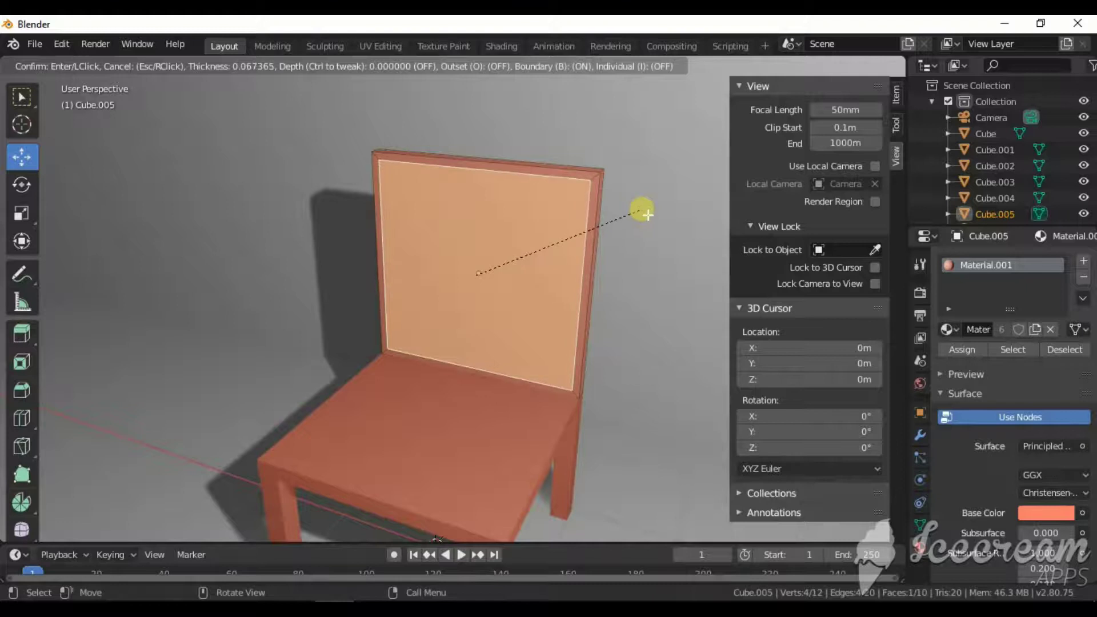
pyautogui.click(641, 215)
# - Extrude the inset backrest face about 0.043 m inward to form a recessed panel, and return to Object Mode
pyautogui.moveTo(641, 215); pyautogui.dragTo(578, 214, button='middle')
pyautogui.press('e')
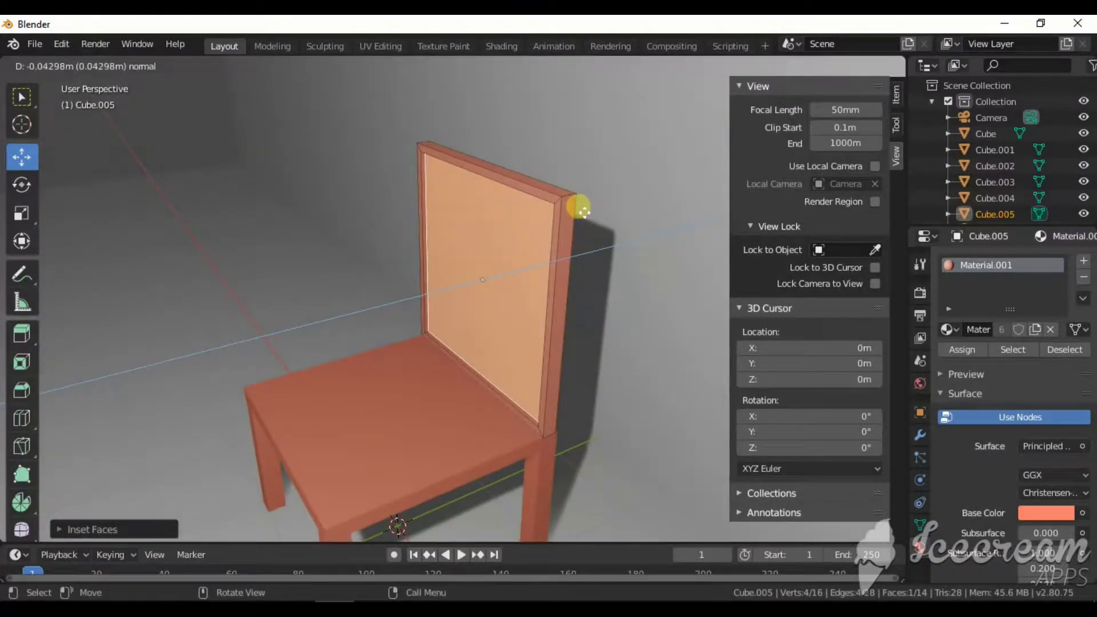
pyautogui.click(581, 211)
pyautogui.press('Tab')
pyautogui.moveTo(568, 214)
pyautogui.mouseDown(button='middle')
pyautogui.moveTo(386, 221)
pyautogui.moveTo(549, 210)
pyautogui.mouseUp(button='middle')
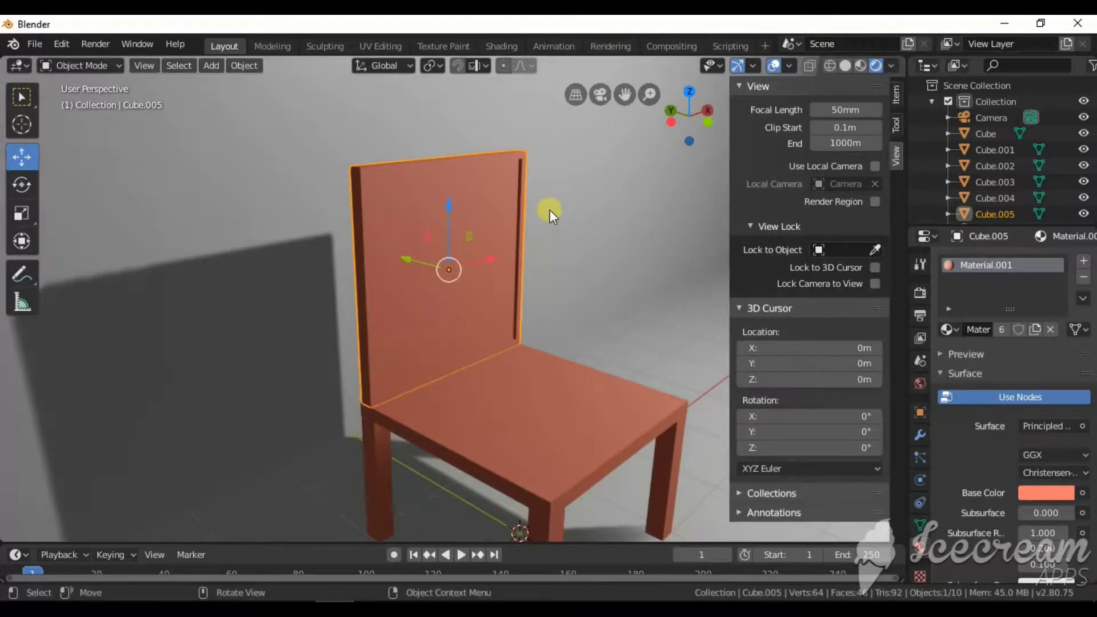
# - Add a second material slot to the backrest, assign it to the recessed front face, and create a new material in it
pyautogui.press('Tab')
pyautogui.moveTo(543, 385); pyautogui.dragTo(446, 380, button='middle')
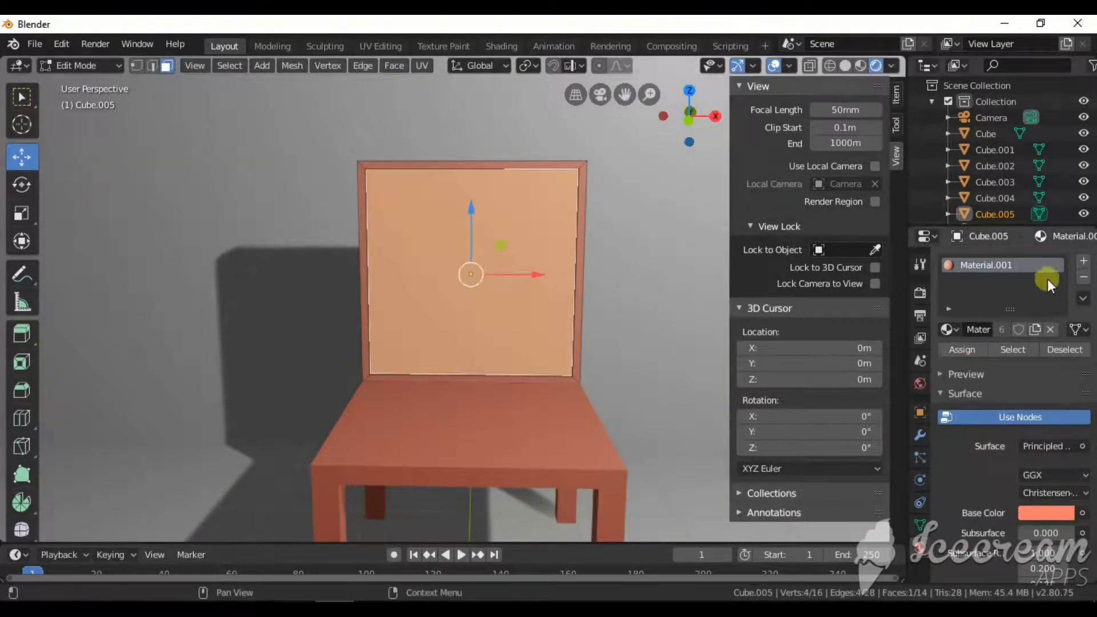
pyautogui.click(1081, 262)
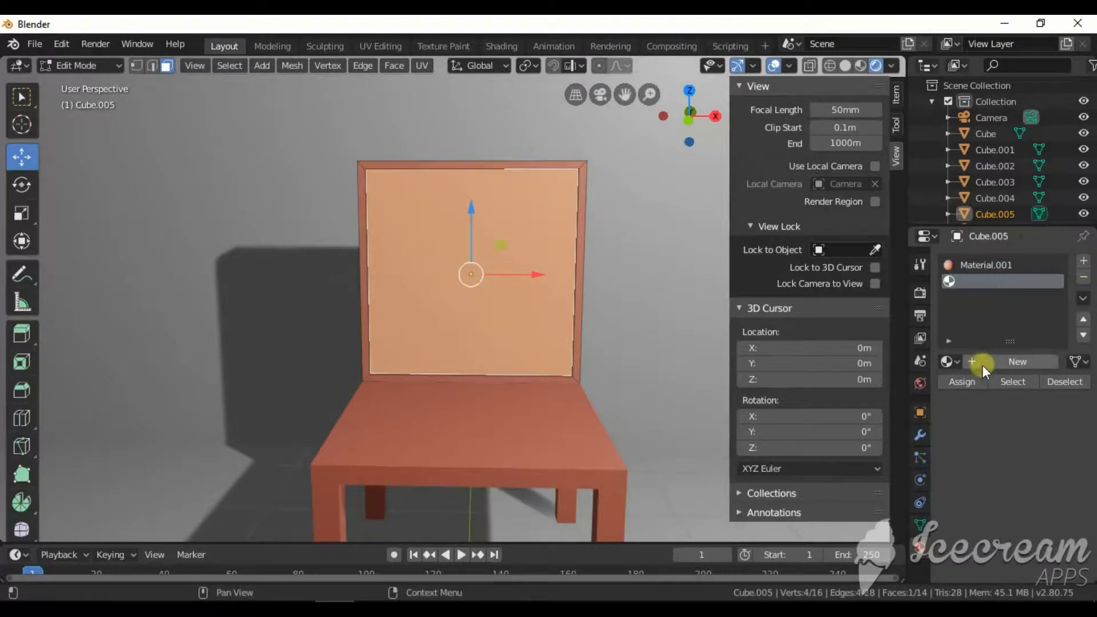
pyautogui.click(961, 383)
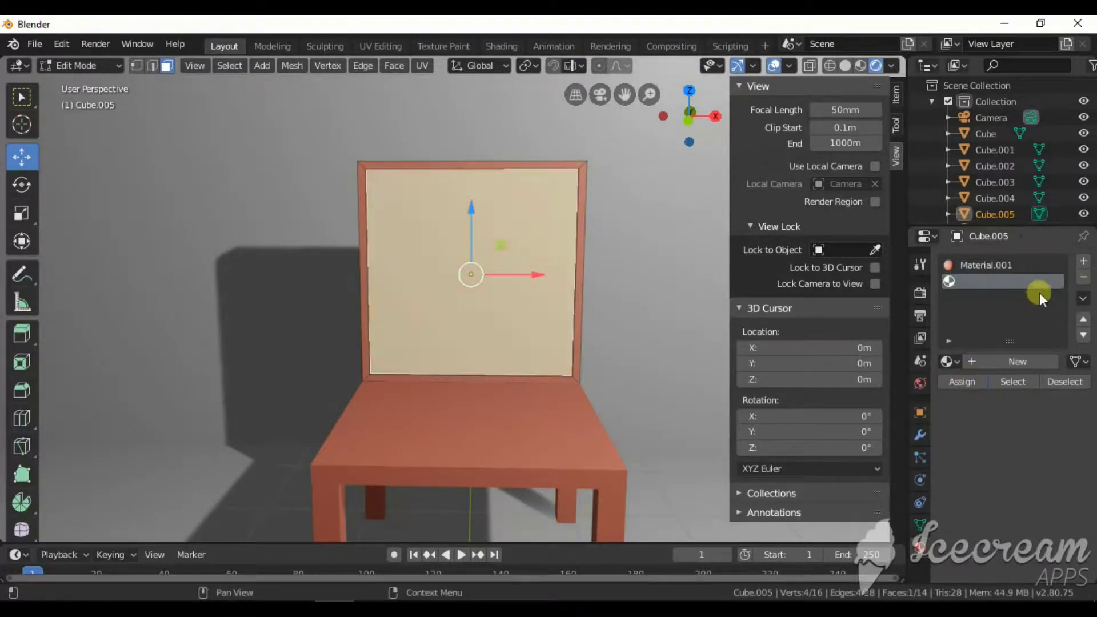
pyautogui.click(1011, 361)
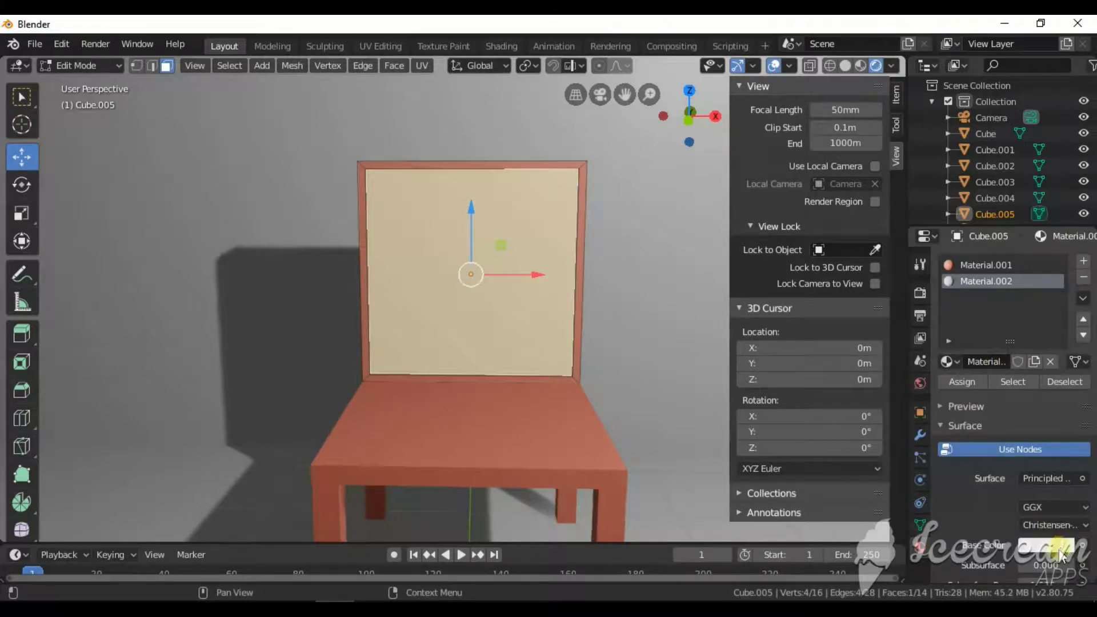
# - Set the base color of the recessed panel's material to black, return to Object Mode, and deselect the backrest
pyautogui.click(1045, 544)
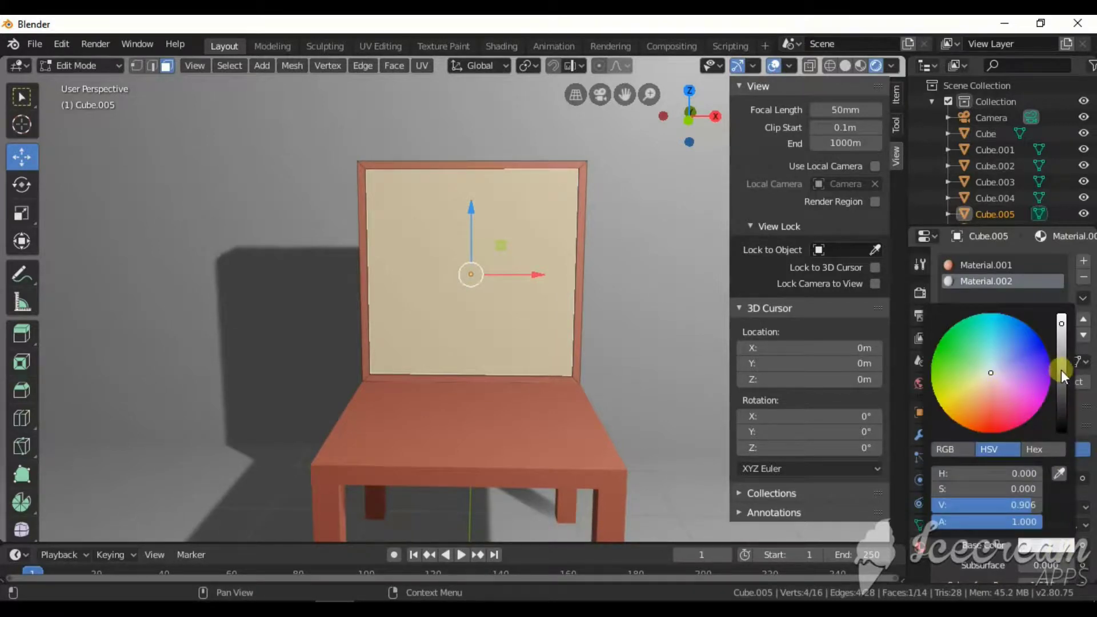
pyautogui.moveTo(1060, 369); pyautogui.dragTo(1061, 431)
pyautogui.press('Tab')
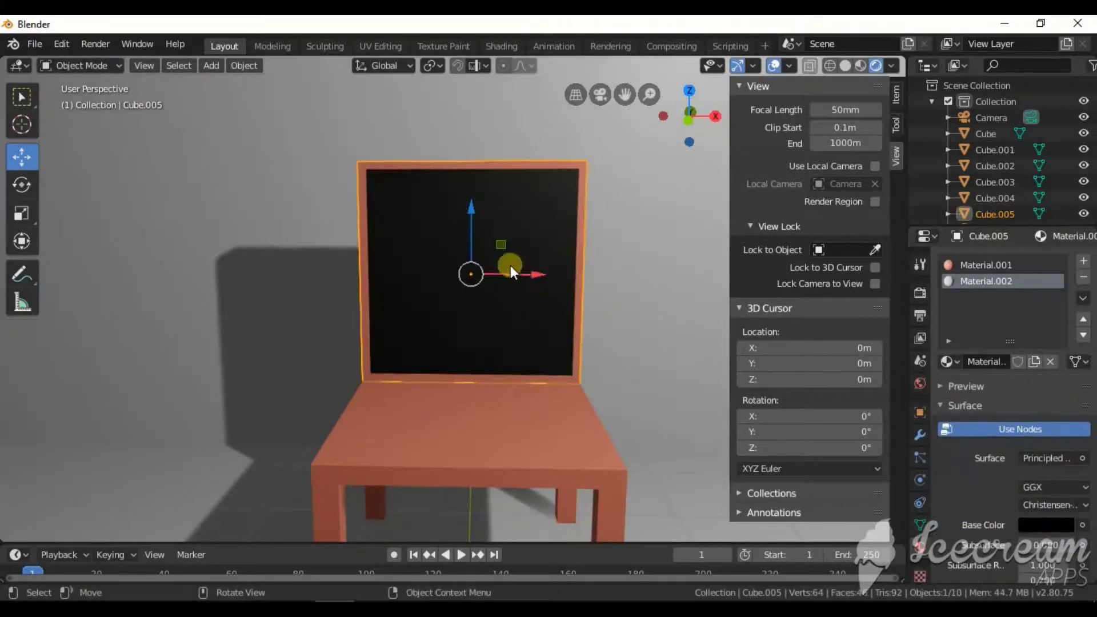
pyautogui.moveTo(651, 276); pyautogui.dragTo(625, 219, button='middle')
pyautogui.hotkey('alt', 'a')
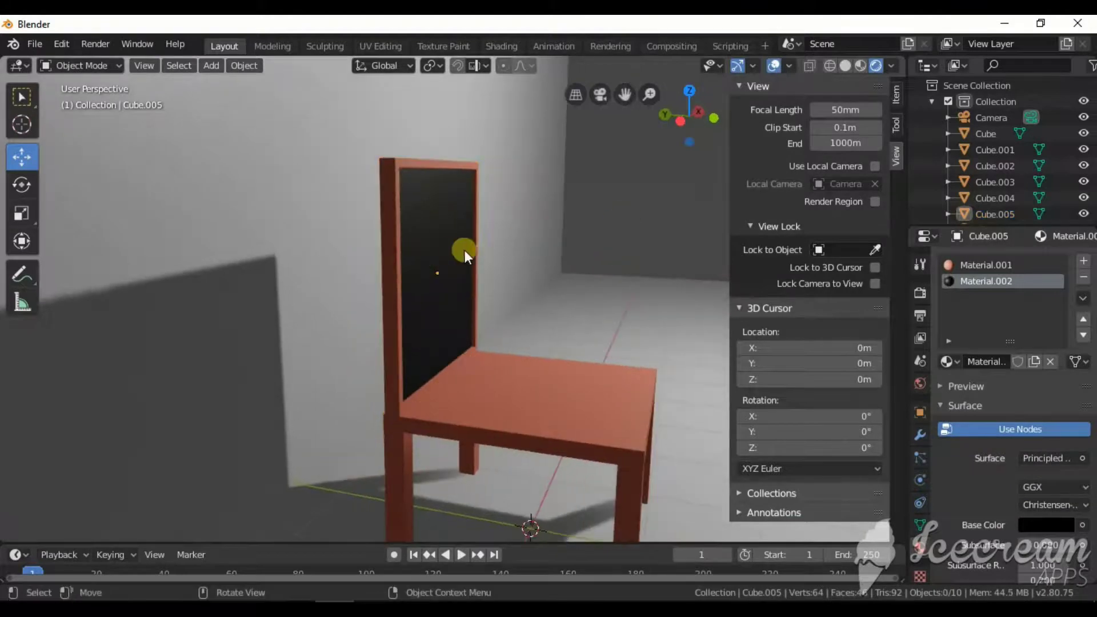
pyautogui.moveTo(464, 249); pyautogui.dragTo(355, 249, button='middle')
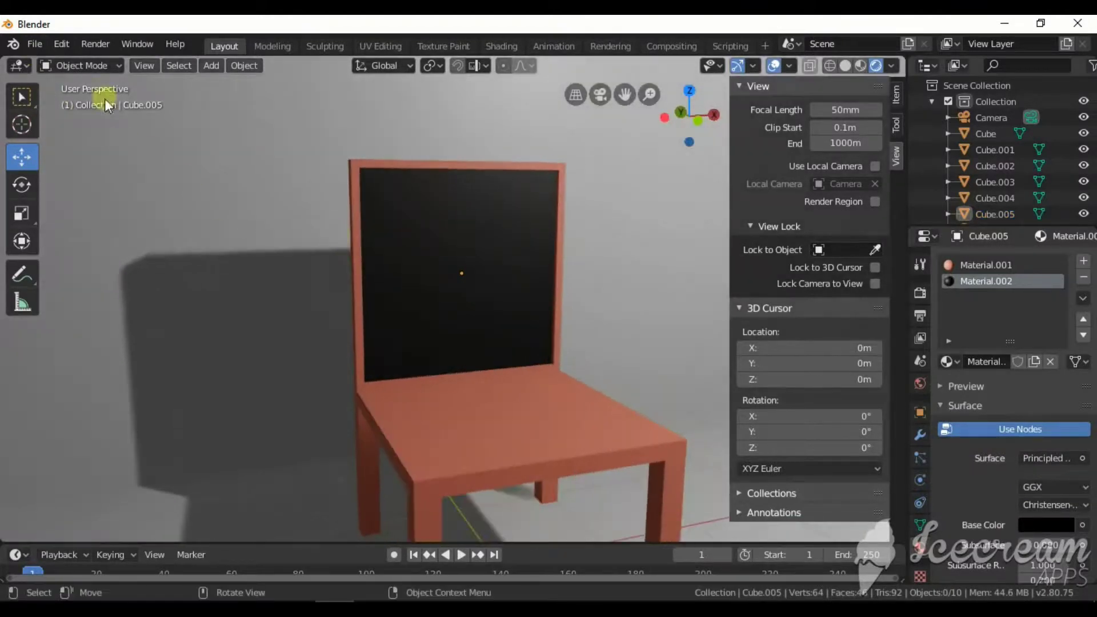
# - Give the wall plane behind the chair a new material with a pure white base color
pyautogui.moveTo(320, 286); pyautogui.dragTo(361, 249, button='middle')
pyautogui.click(361, 249)
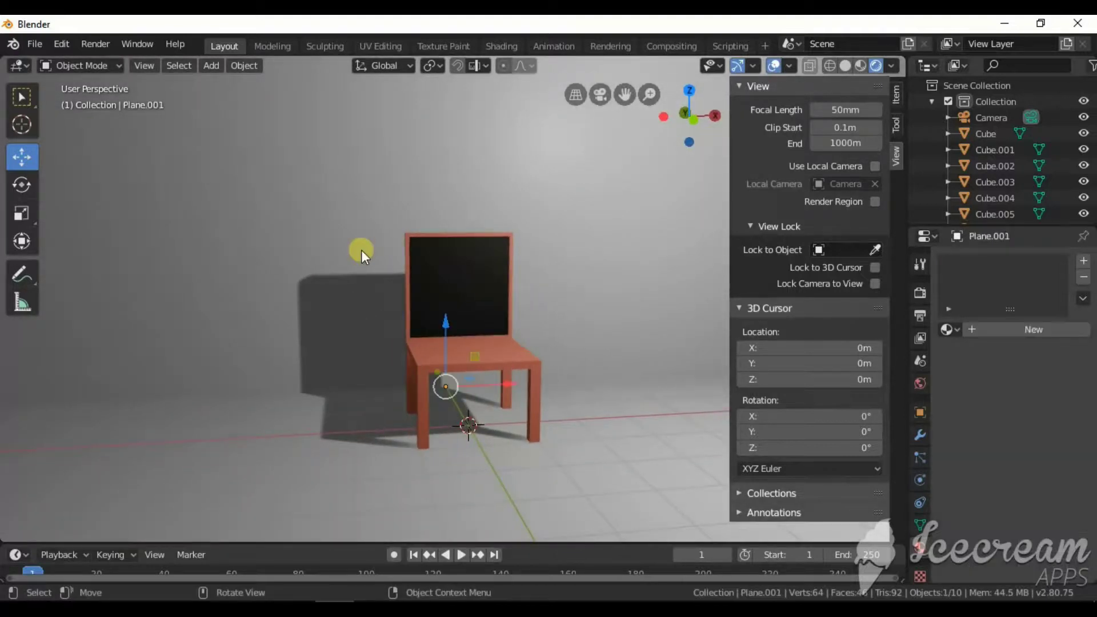
pyautogui.click(948, 329)
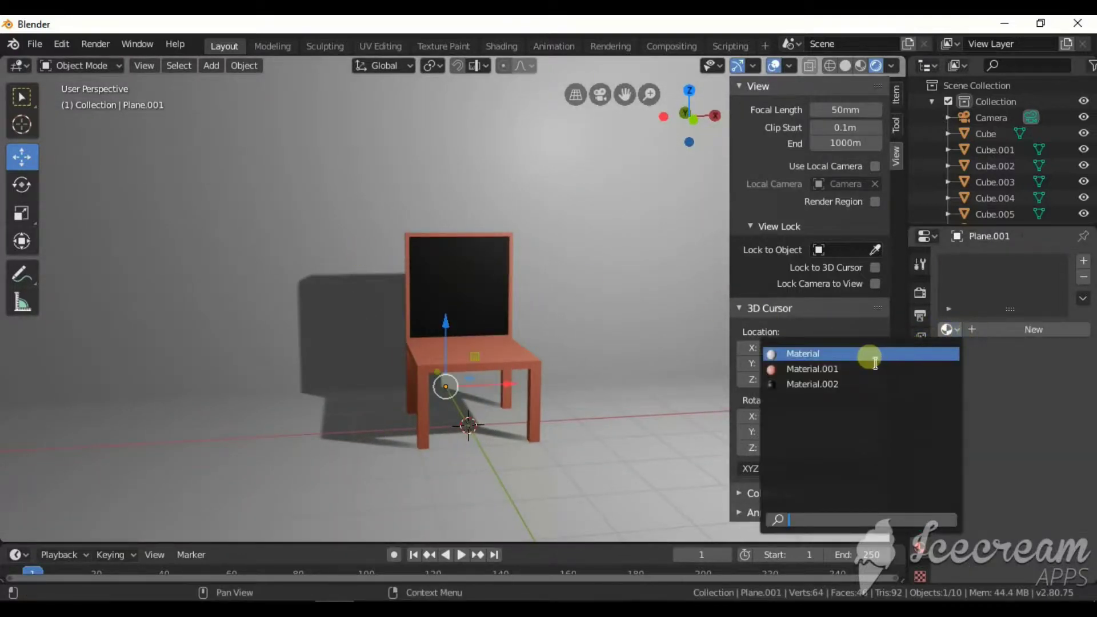
pyautogui.click(996, 327)
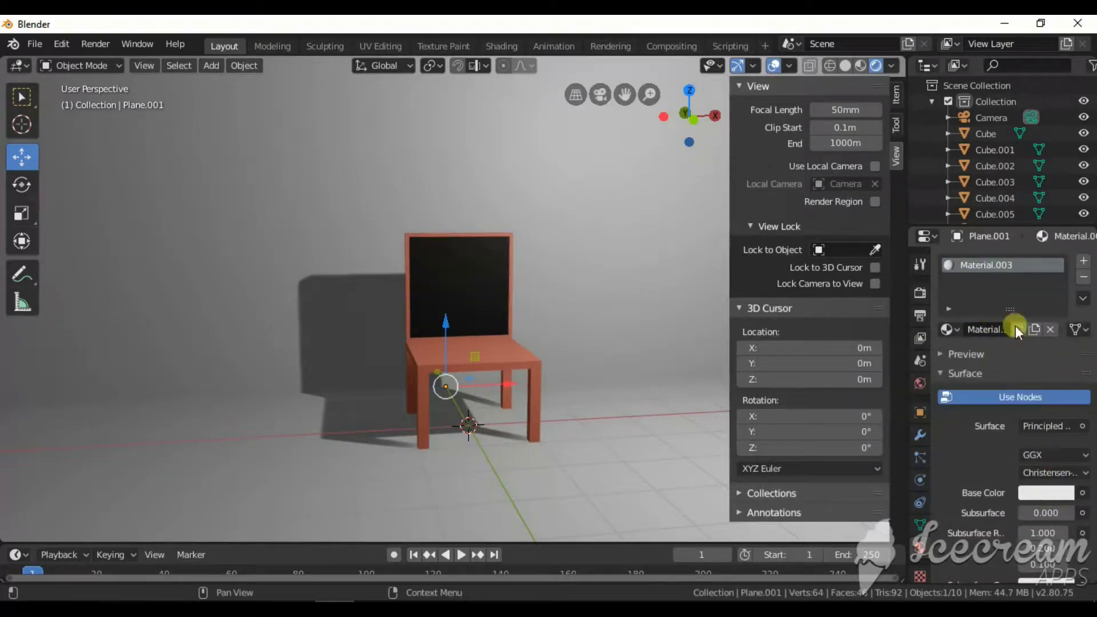
pyautogui.click(1046, 492)
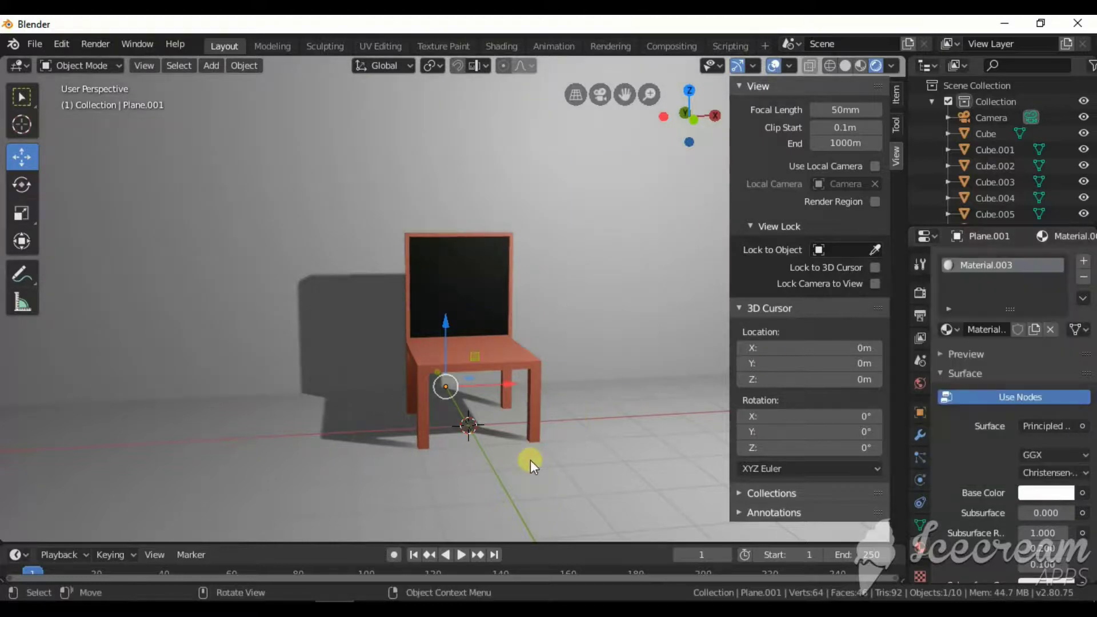
# - Apply the wall's existing Material.003 to the floor plane
pyautogui.click(530, 460)
pyautogui.click(958, 331)
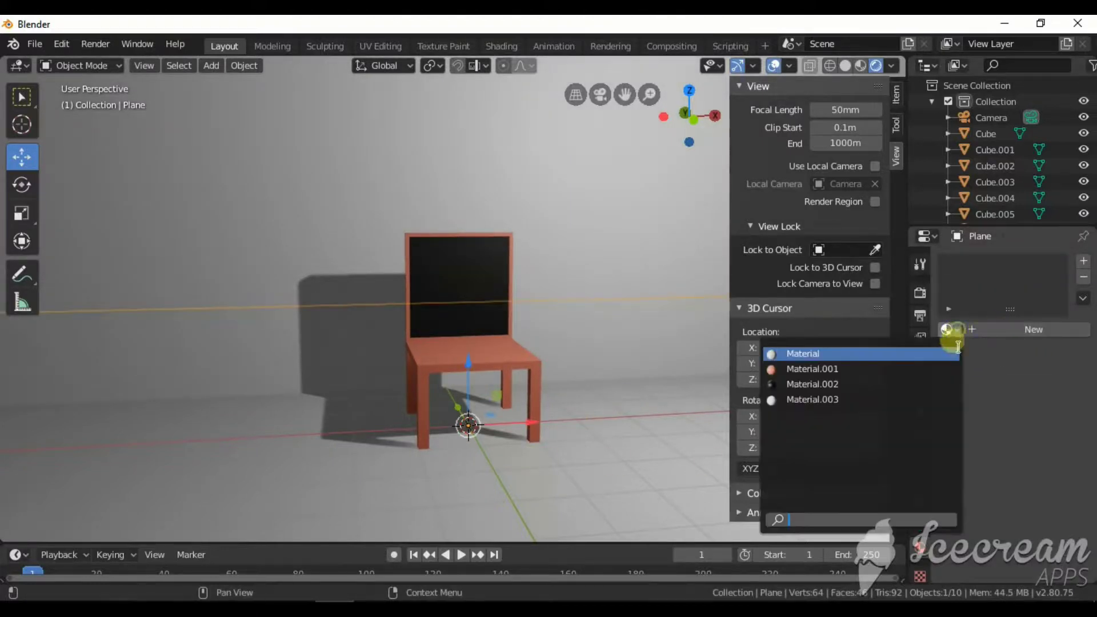
pyautogui.click(870, 403)
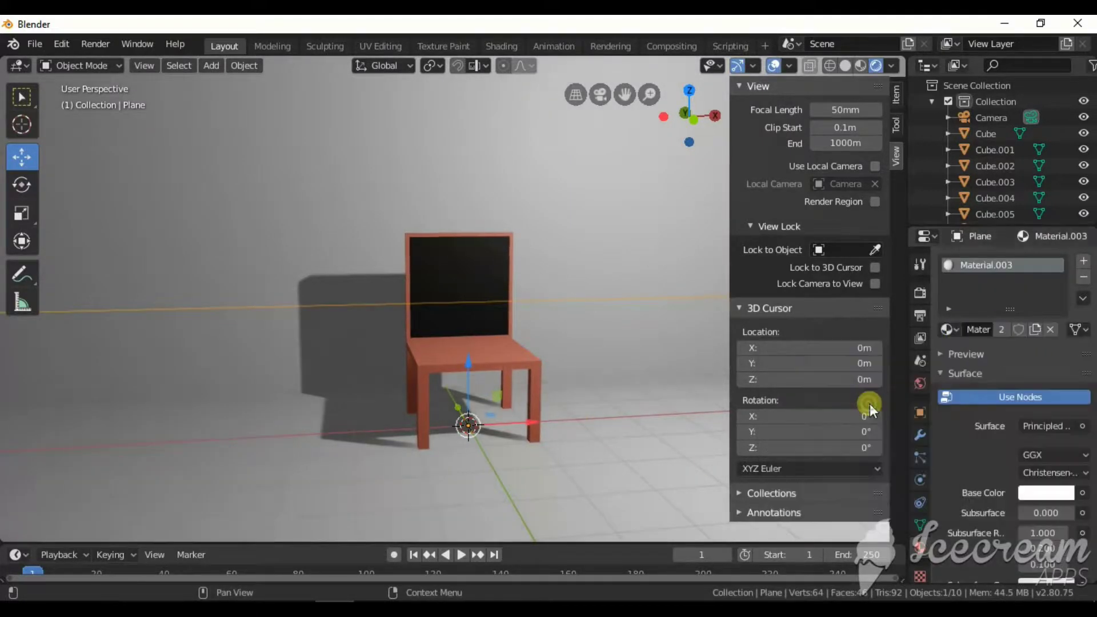
pyautogui.moveTo(440, 381); pyautogui.dragTo(560, 391, button='middle')
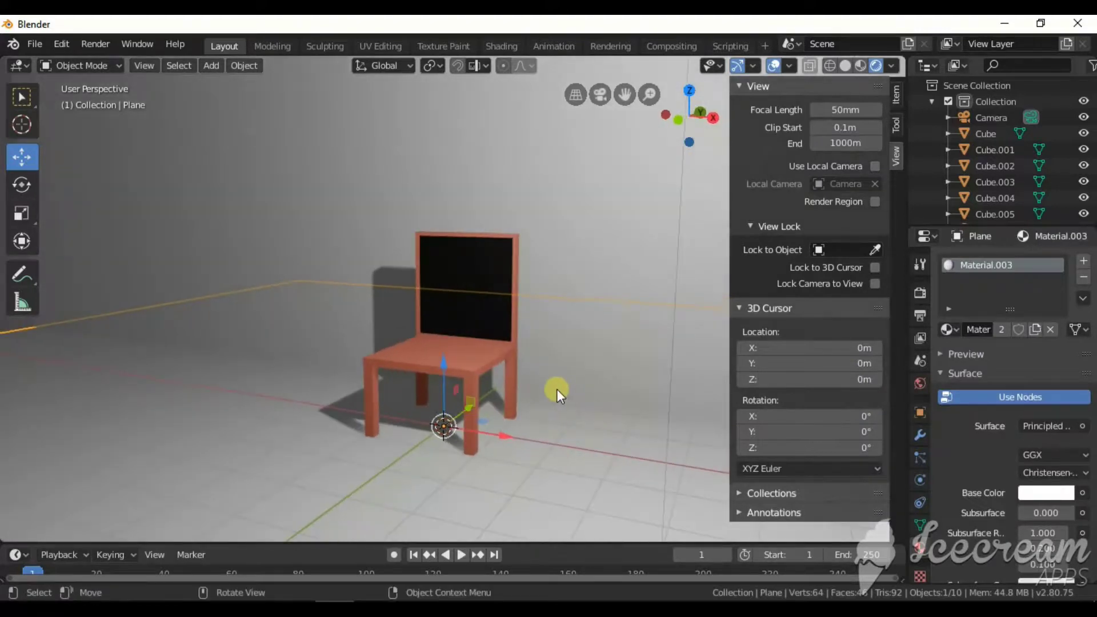
# - Enable Screen Space Reflections in the Eevee render settings and view the scene through the camera
pyautogui.press('KP_0')
pyautogui.click(919, 293)
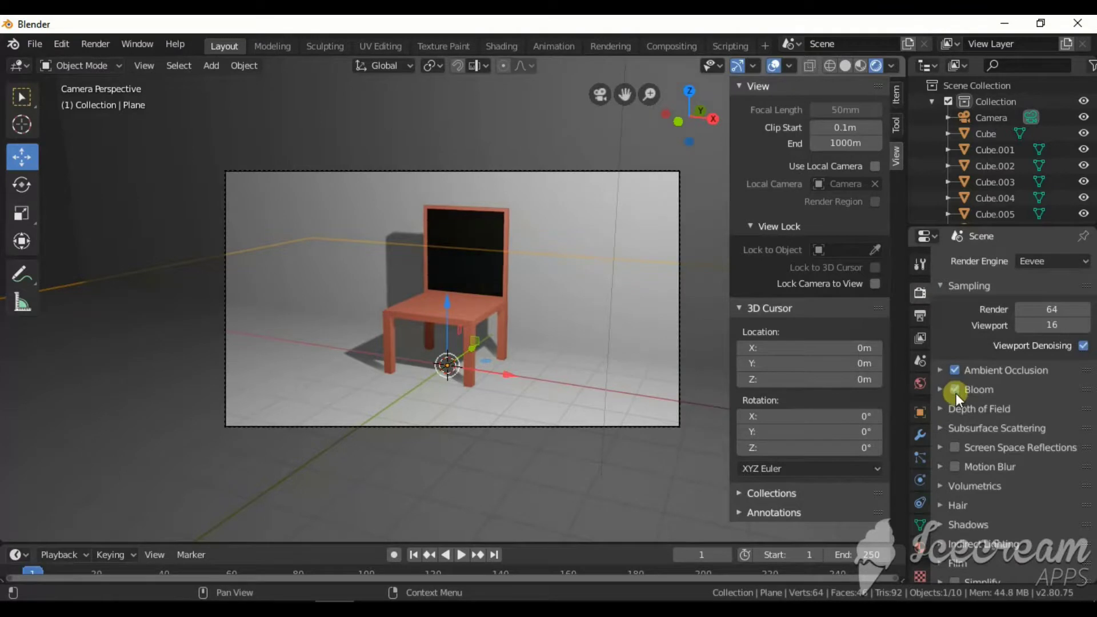
pyautogui.click(954, 447)
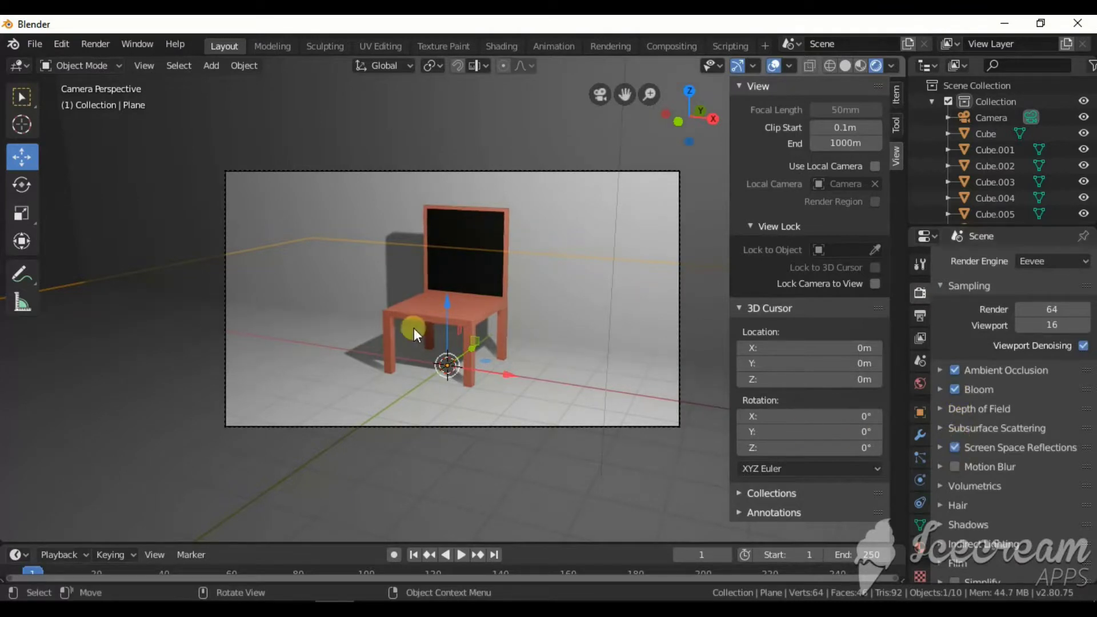
pyautogui.moveTo(413, 328); pyautogui.dragTo(464, 330, button='middle')
pyautogui.press('KP_0')
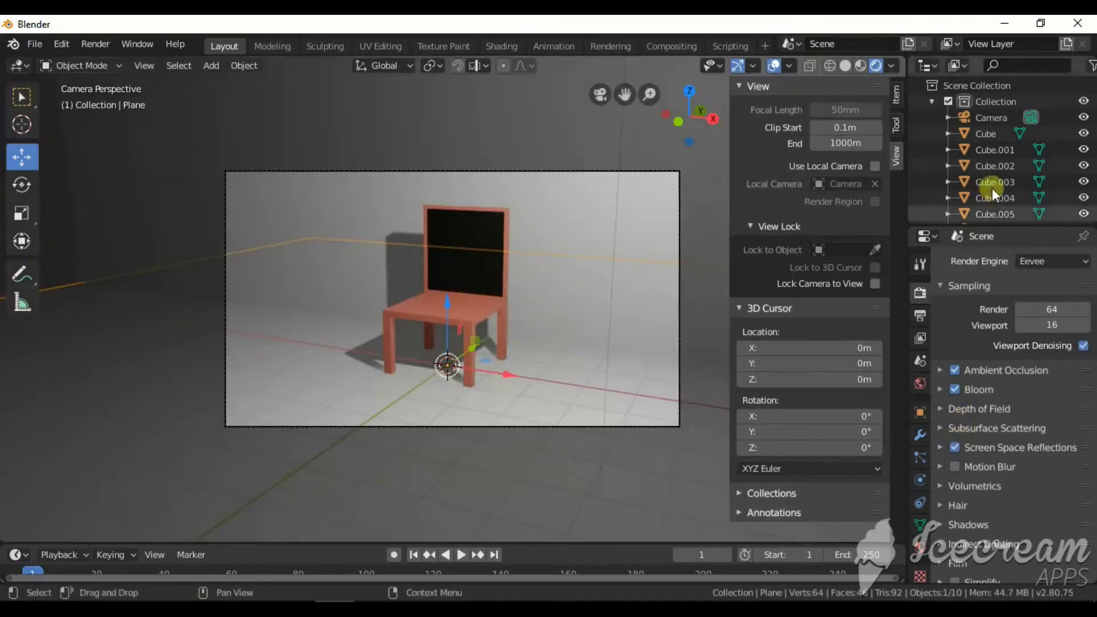
# - Switch the render engine to Cycles and render a still image of the chair
pyautogui.click(1043, 261)
pyautogui.click(1034, 316)
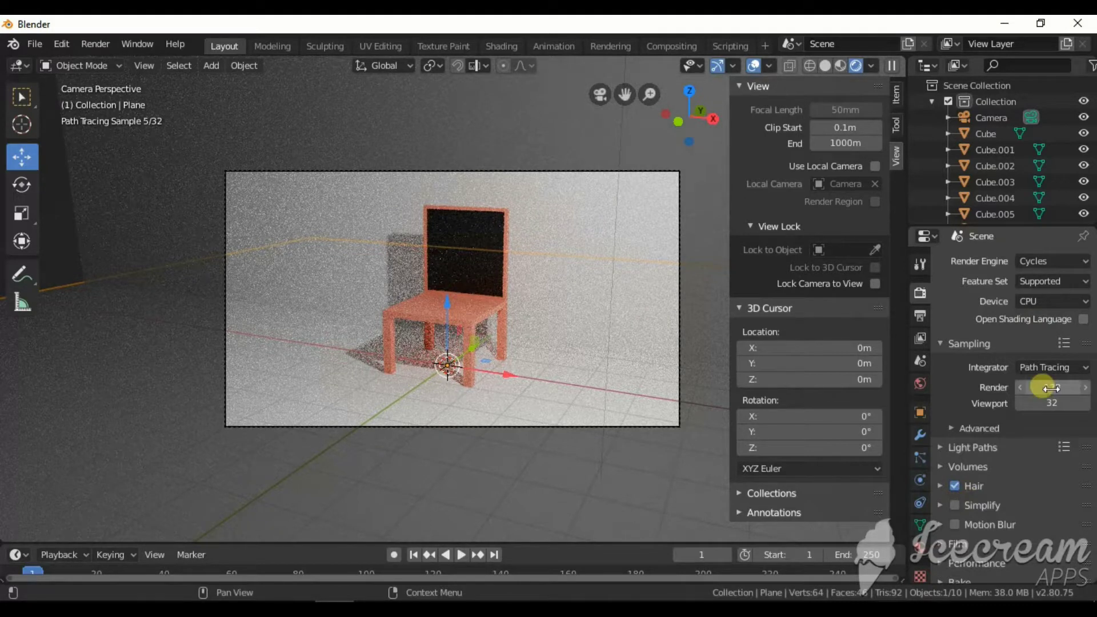
pyautogui.click(35, 44)
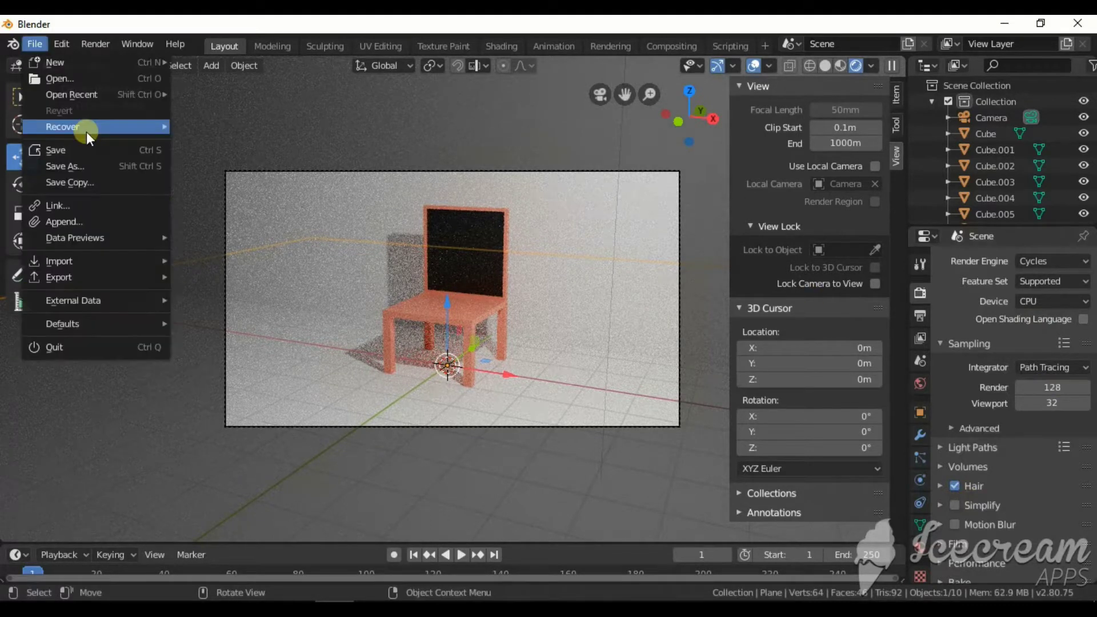
pyautogui.moveTo(91, 43)
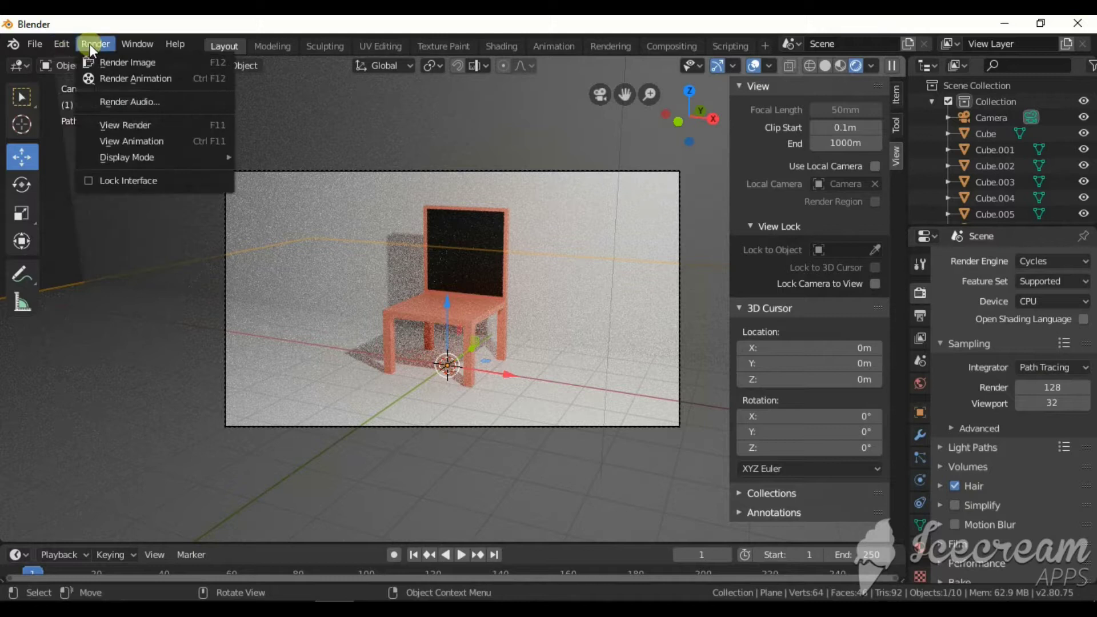
pyautogui.click(114, 60)
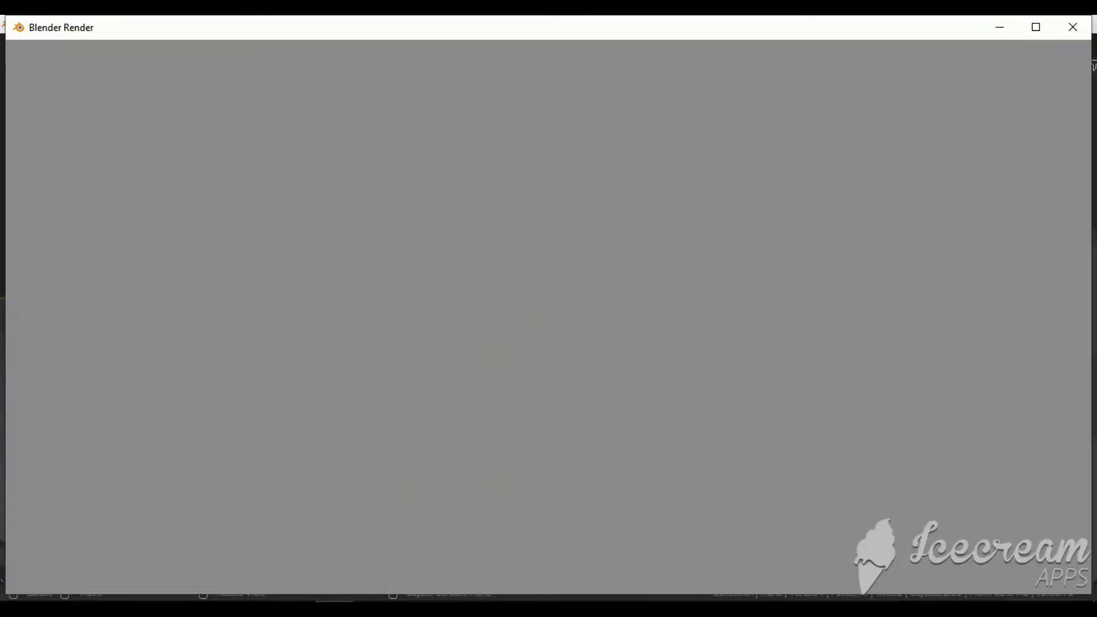